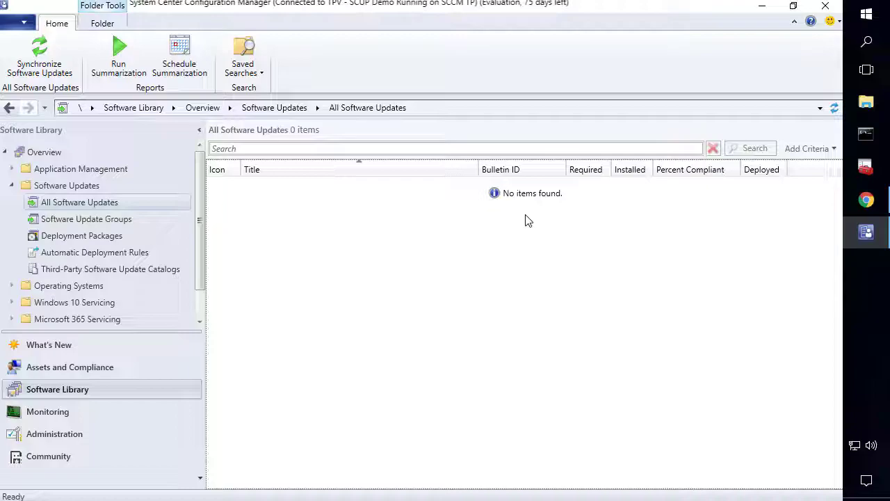
In Chrome, download the Publishing Service MSI from the Using Publishing Service setup documentation
{"action": "left_click", "coordinate": [867, 200]}
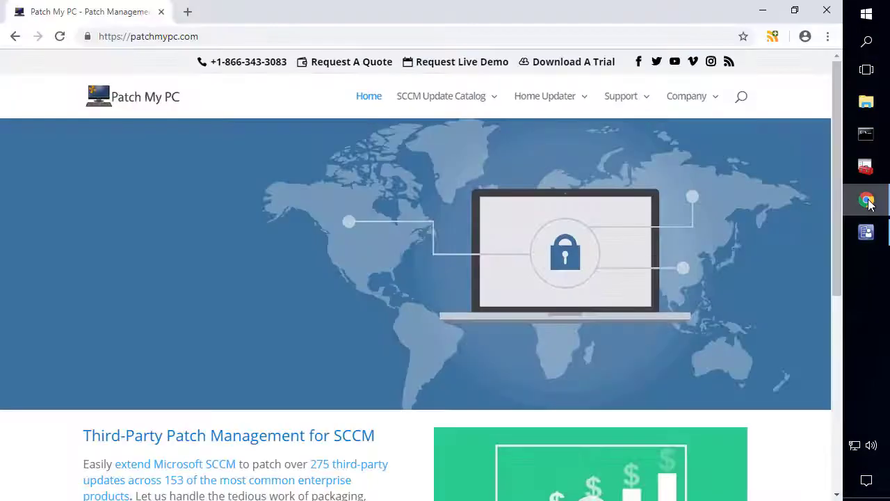
{"action": "mouse_move", "coordinate": [434, 109]}
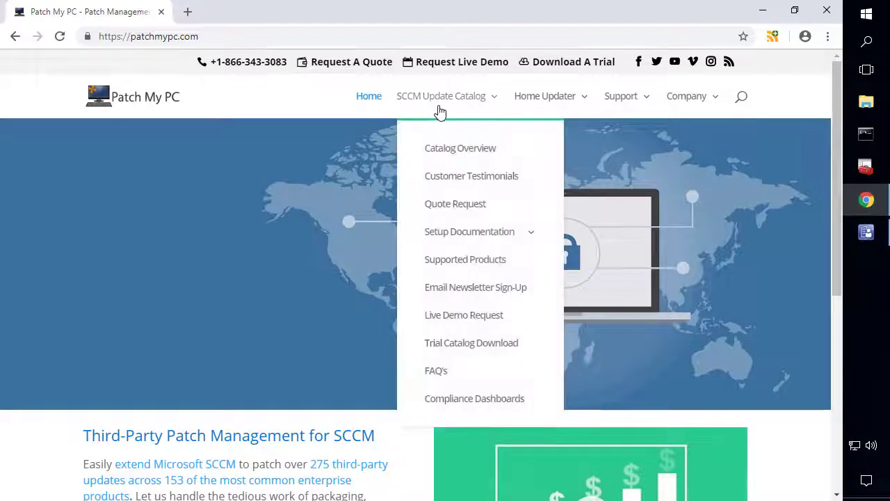
{"action": "mouse_move", "coordinate": [459, 235]}
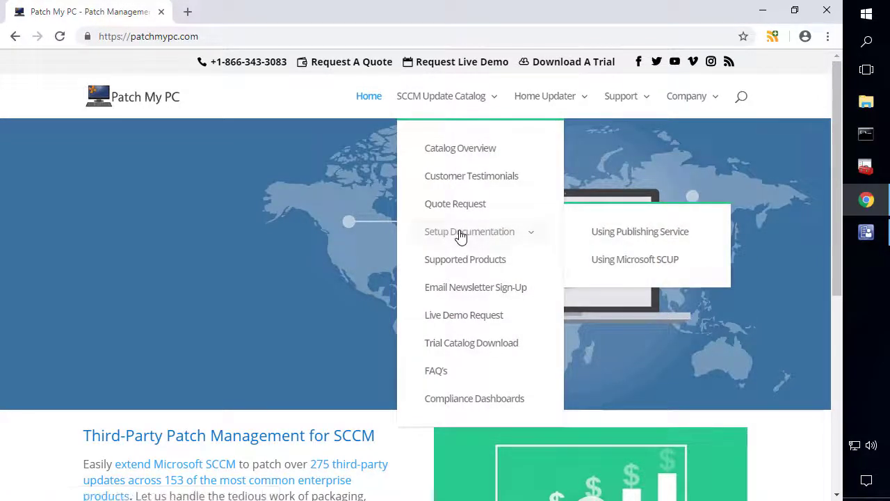
{"action": "left_click", "coordinate": [618, 235]}
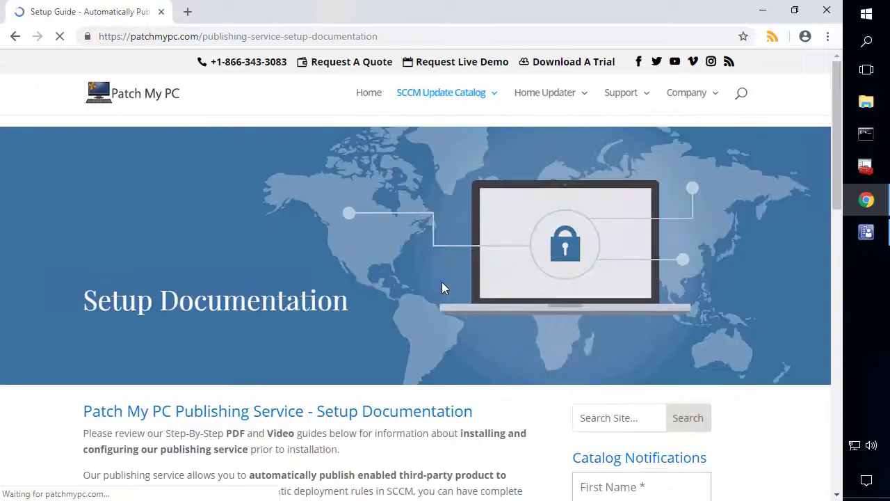
{"action": "scroll", "coordinate": [367, 295], "scroll_direction": "down", "scroll_amount": 4}
{"action": "left_click", "coordinate": [235, 252]}
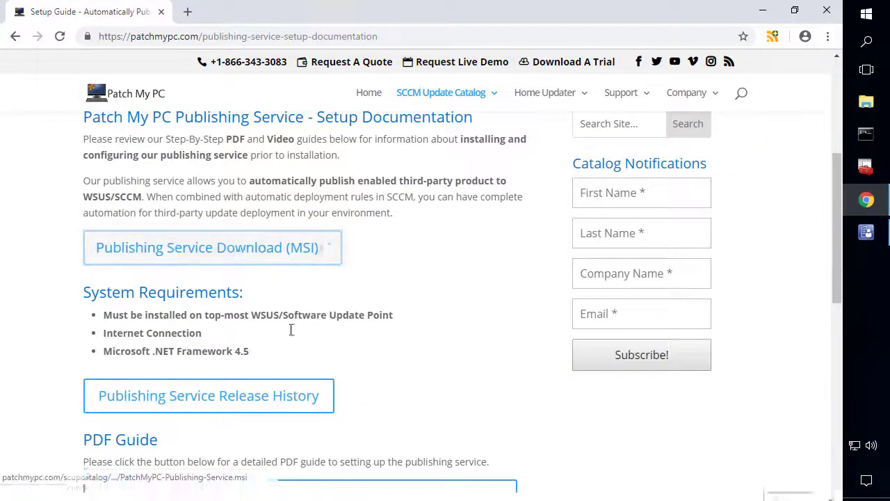
Install the Publishing Service MSI with the licence accepted and the default folder
{"action": "left_click", "coordinate": [115, 488]}
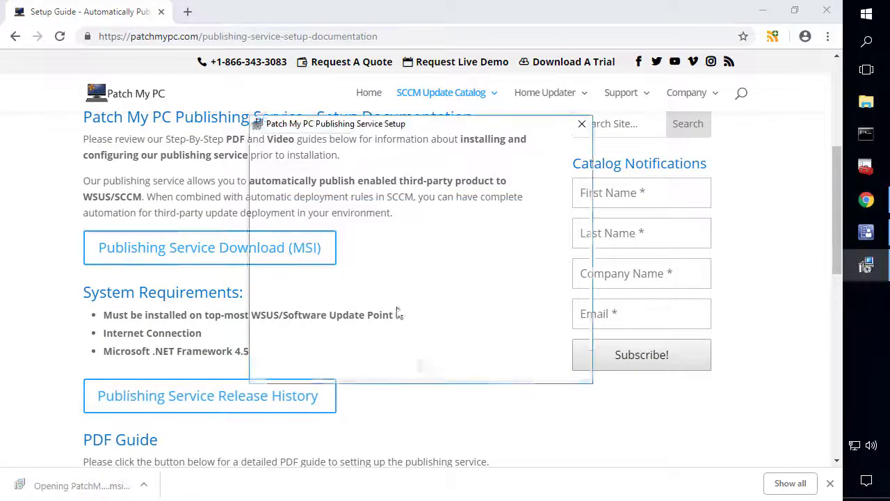
{"action": "left_click", "coordinate": [492, 366]}
{"action": "left_click", "coordinate": [418, 319]}
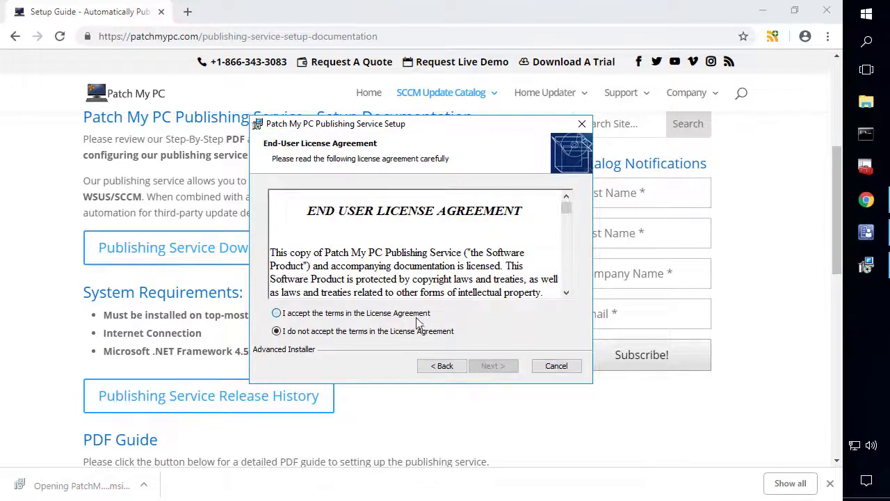
{"action": "left_click", "coordinate": [500, 368]}
{"action": "left_click", "coordinate": [494, 367]}
{"action": "left_click", "coordinate": [496, 367]}
{"action": "left_click", "coordinate": [415, 341]}
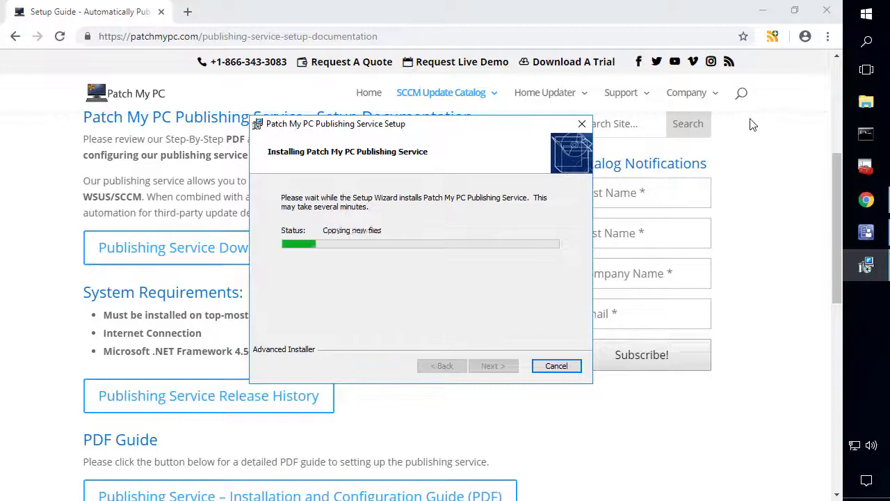
Close the browser, minimize the Configuration Manager console, and launch the Publishing Service as administrator
{"action": "left_click", "coordinate": [827, 11]}
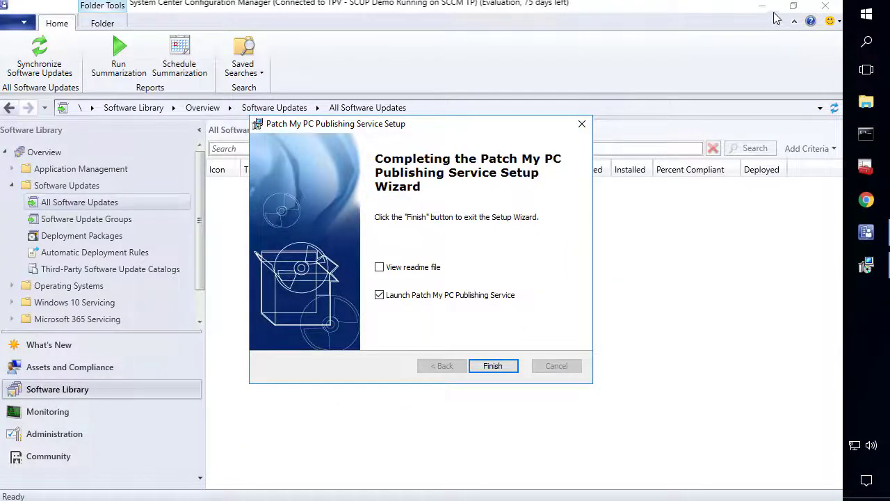
{"action": "left_click", "coordinate": [764, 10]}
{"action": "left_click", "coordinate": [492, 369]}
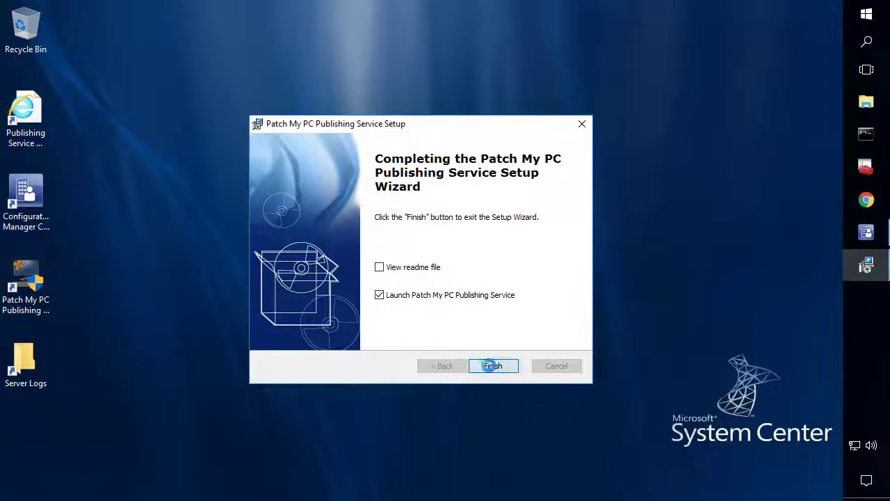
{"action": "left_click", "coordinate": [392, 338]}
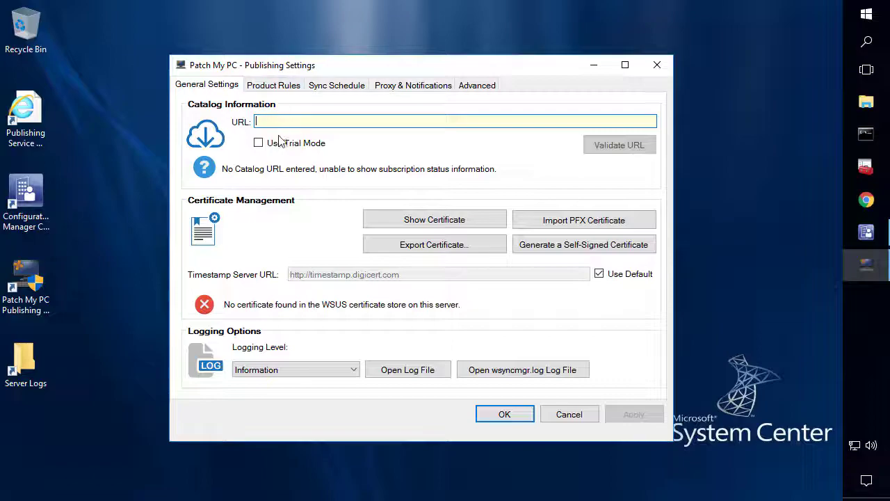
Show Product Rules and scroll through the vendor list starting at 2BrightSparks
{"action": "left_click", "coordinate": [278, 90]}
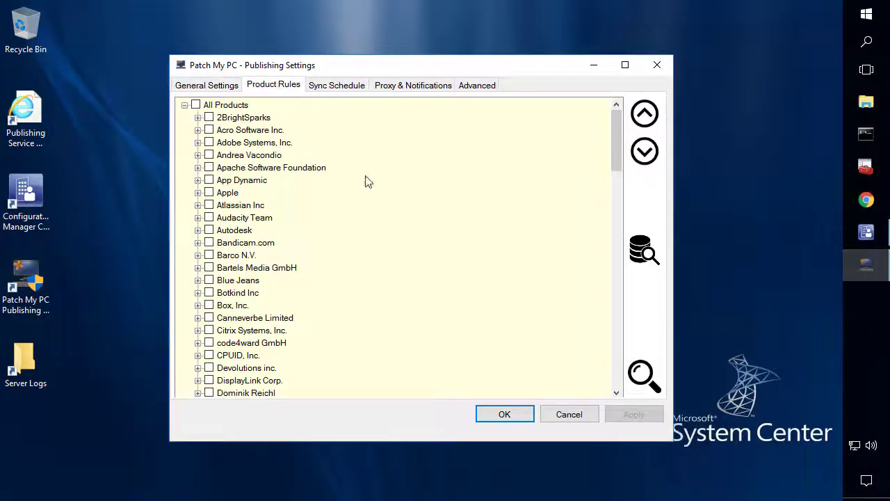
{"action": "scroll", "coordinate": [367, 180], "scroll_direction": "down", "scroll_amount": 20}
{"action": "scroll", "coordinate": [368, 181], "scroll_direction": "down", "scroll_amount": 3}
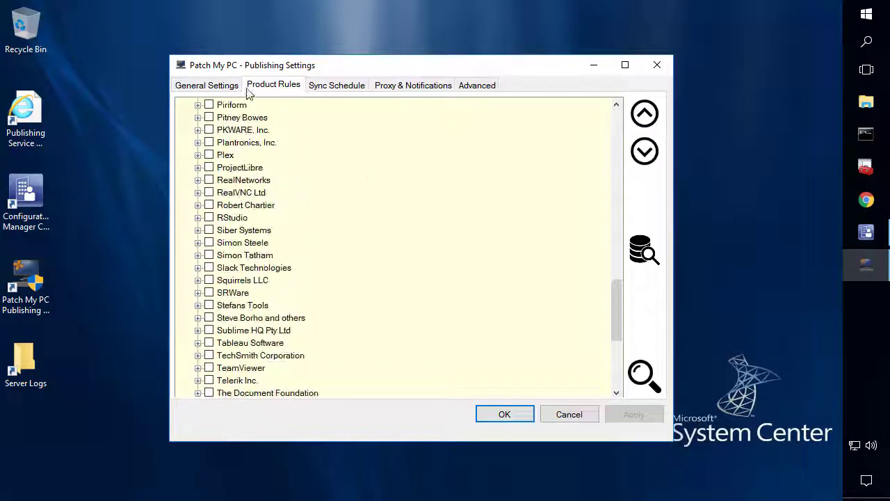
Switch on trial catalog mode and review the products the trial catalog offers
{"action": "left_click", "coordinate": [221, 88]}
{"action": "left_click", "coordinate": [258, 144]}
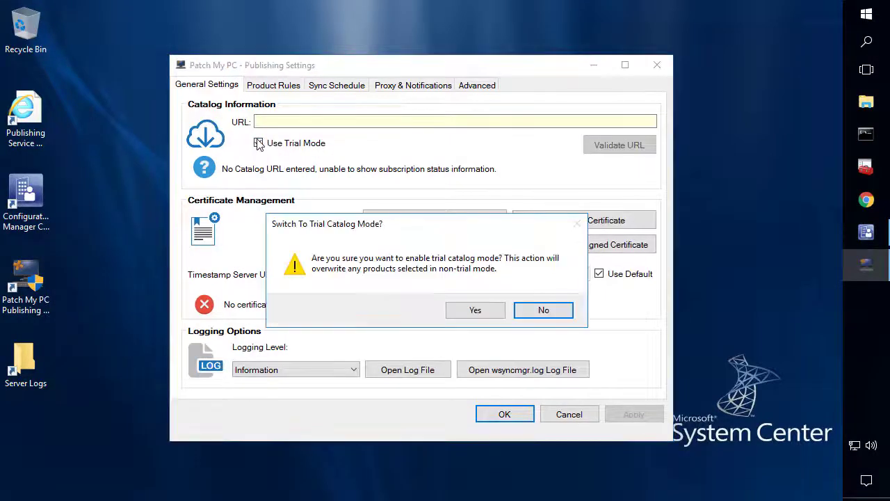
{"action": "left_click", "coordinate": [472, 314]}
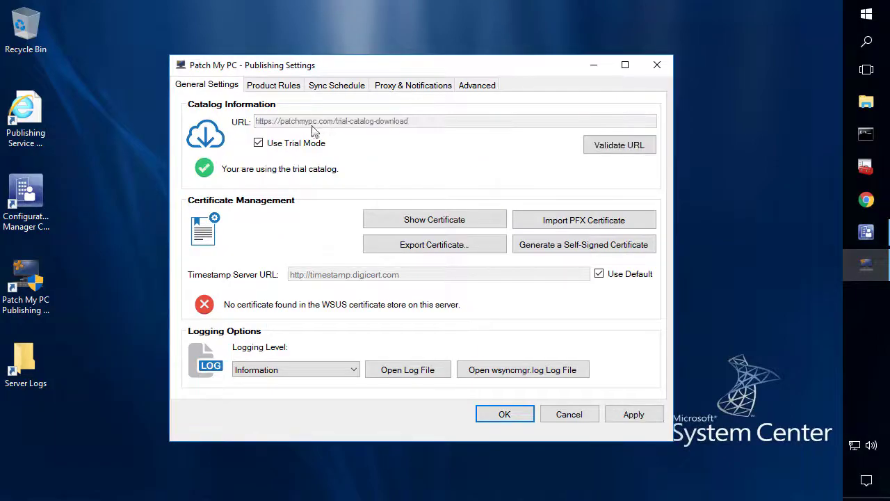
{"action": "left_click", "coordinate": [283, 91]}
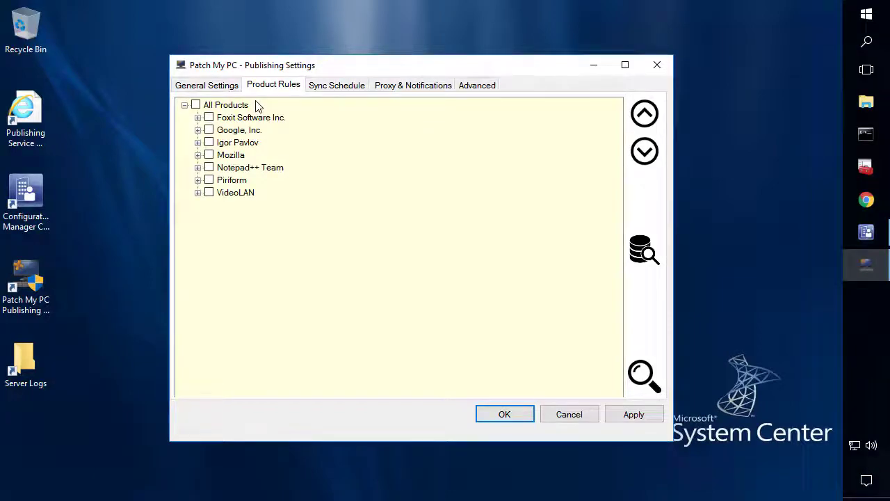
{"action": "left_click", "coordinate": [224, 85]}
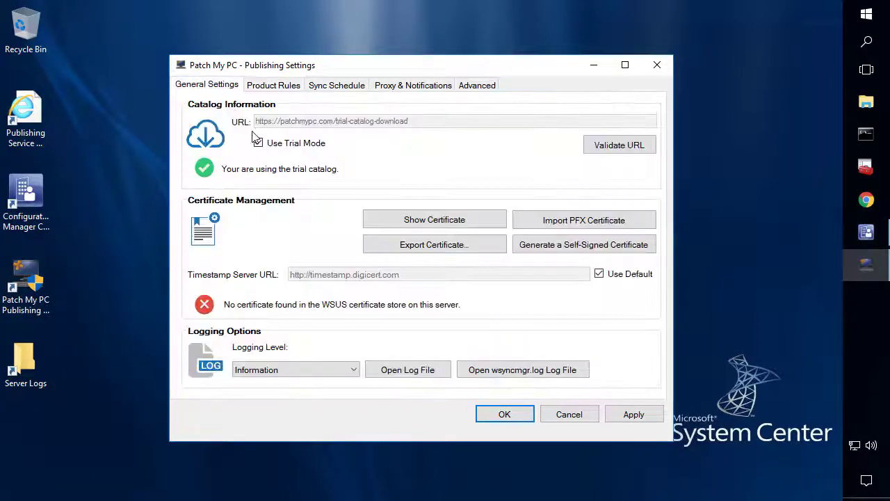
Turn off trial mode, paste the subscription catalog URL and validate it (licensed until 1/1/2030)
{"action": "left_click", "coordinate": [258, 143]}
{"action": "left_click", "coordinate": [270, 120]}
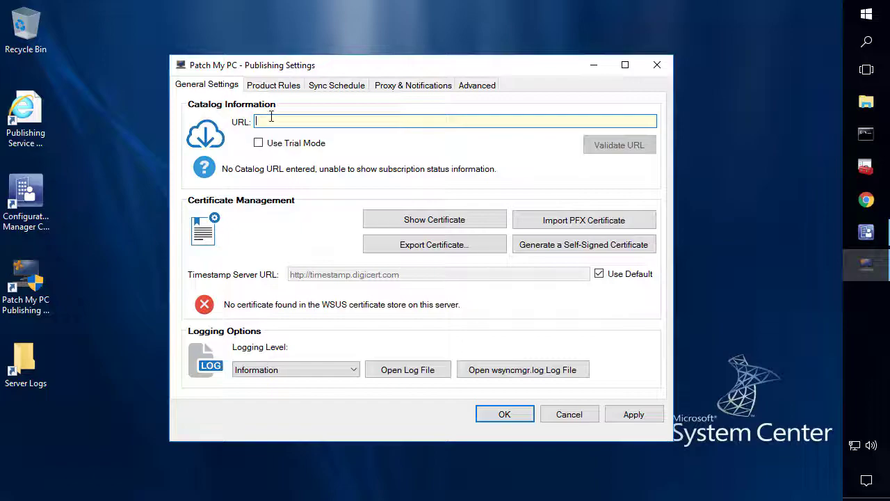
{"action": "left_click", "coordinate": [607, 148]}
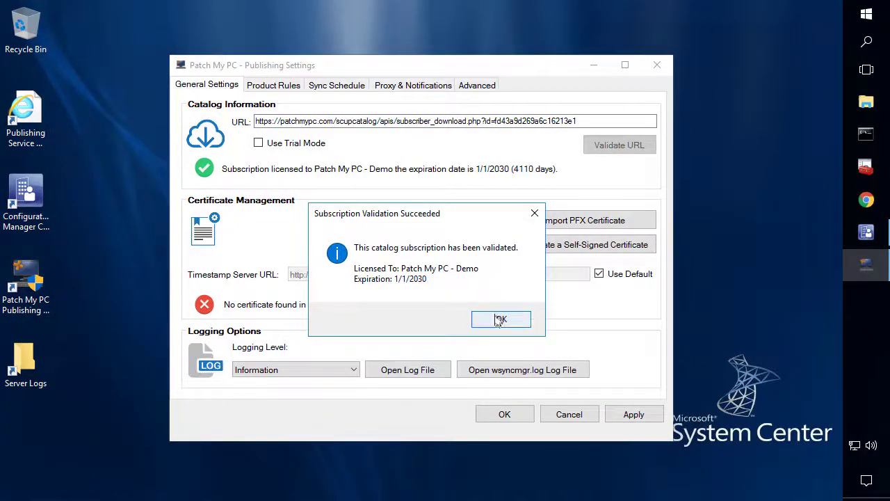
{"action": "left_click", "coordinate": [500, 319]}
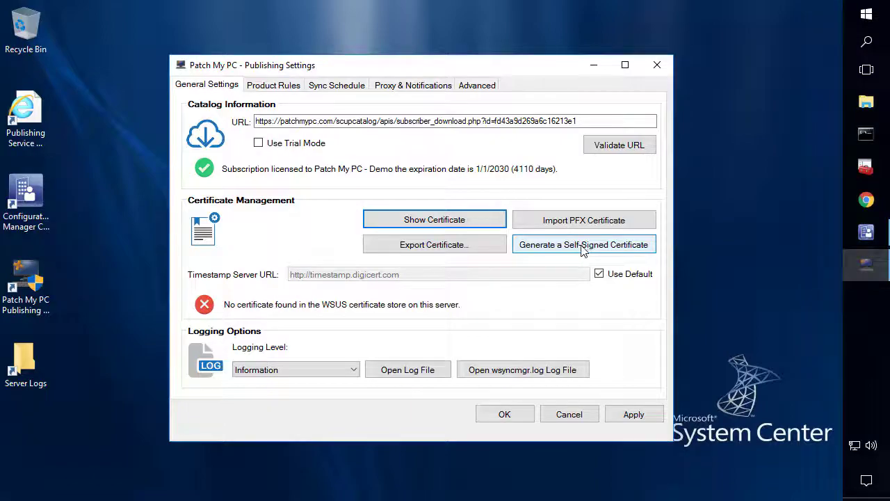
Import WSUS-Code-Signing.pfx with its password, validated with expiration 9/16/2020
{"action": "left_click", "coordinate": [582, 223]}
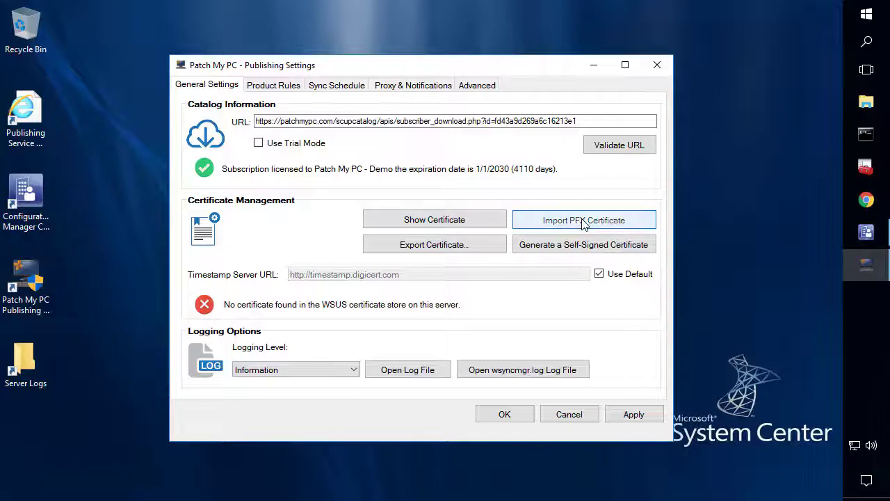
{"action": "double_click", "coordinate": [360, 231]}
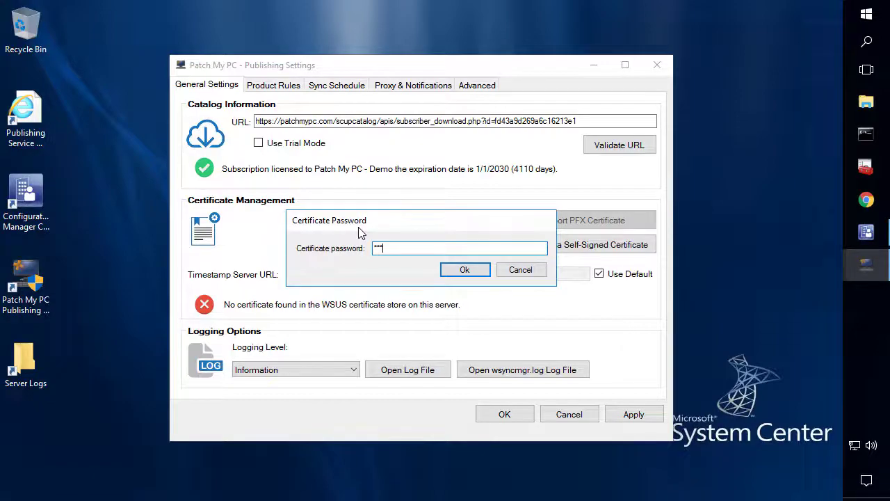
{"action": "key", "text": "Return"}
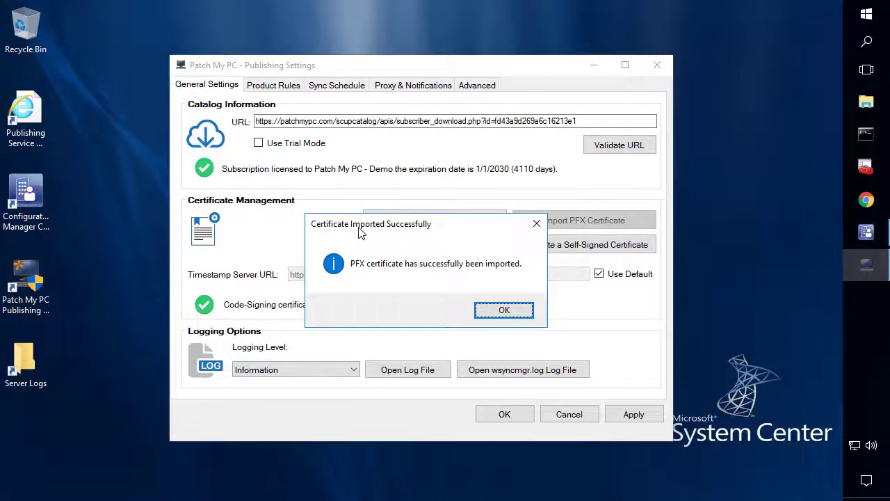
{"action": "left_click", "coordinate": [503, 312]}
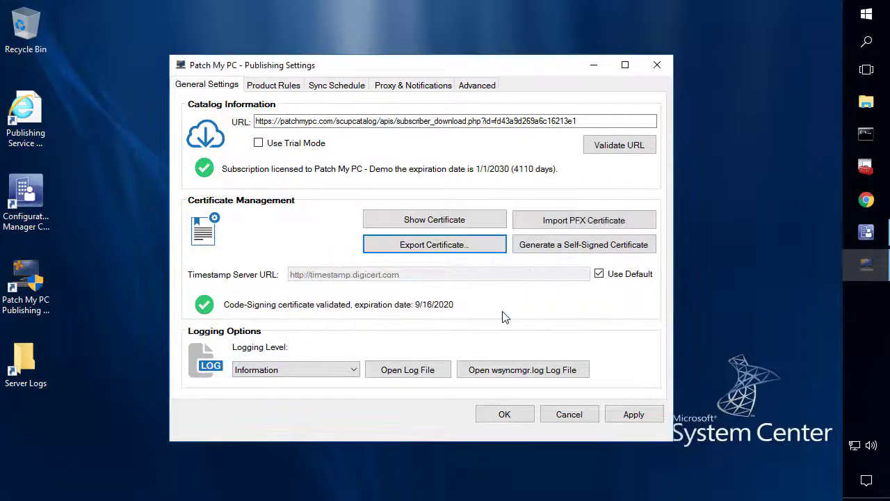
Go to Product Rules and expand every vendor in the product list
{"action": "left_click", "coordinate": [283, 87]}
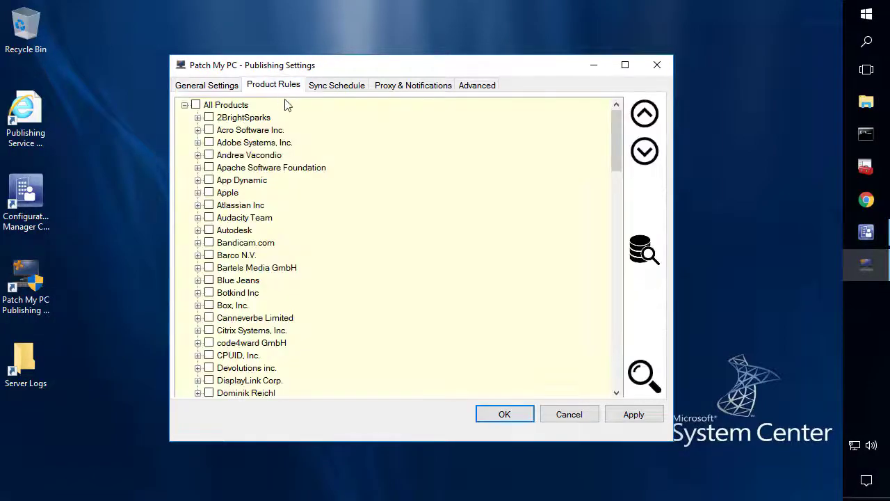
{"action": "left_click", "coordinate": [650, 162]}
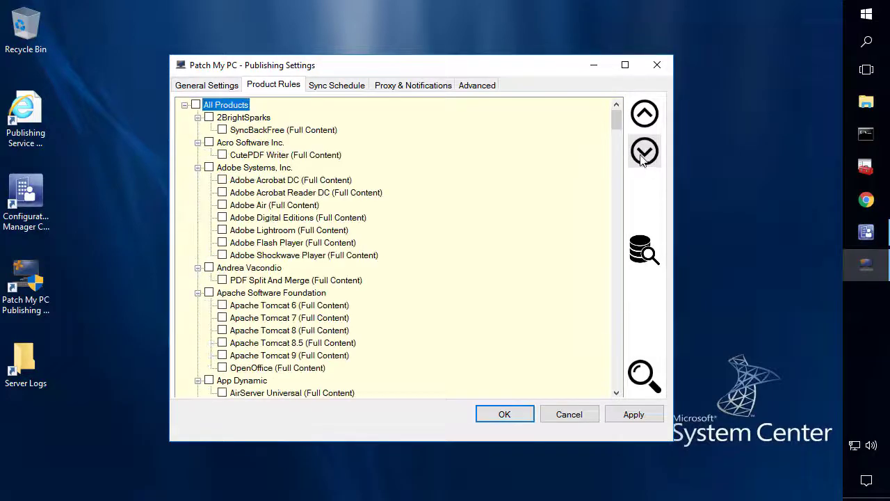
{"action": "mouse_move", "coordinate": [616, 124]}
{"action": "left_mouse_down"}
{"action": "mouse_move", "coordinate": [598, 363]}
{"action": "mouse_move", "coordinate": [615, 124]}
{"action": "mouse_move", "coordinate": [628, 118]}
{"action": "left_mouse_up"}
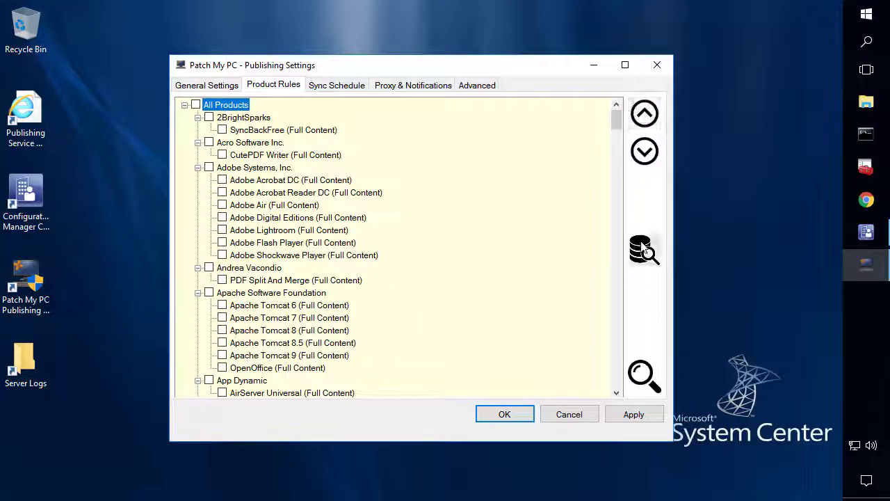
Scan SCCM database CM_PR1 on server SCCM, select all found products and enable them
{"action": "left_click", "coordinate": [645, 250]}
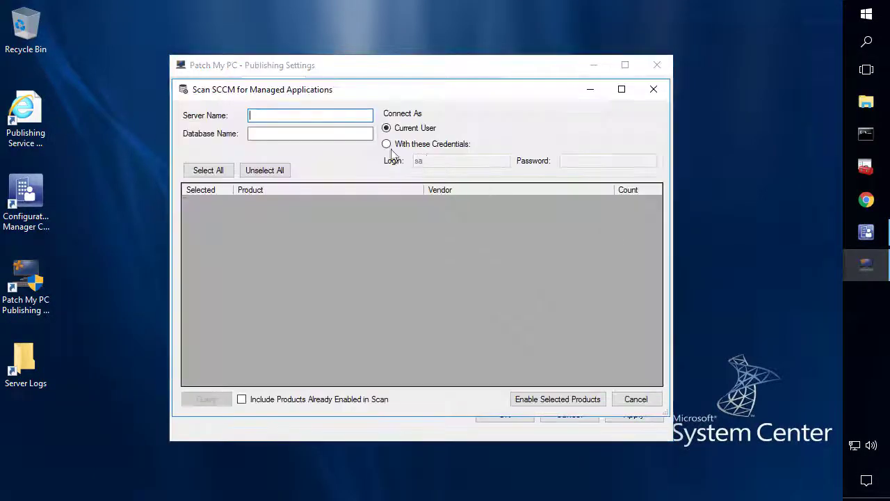
{"action": "type", "text": "SCCM"}
{"action": "left_click", "coordinate": [332, 132]}
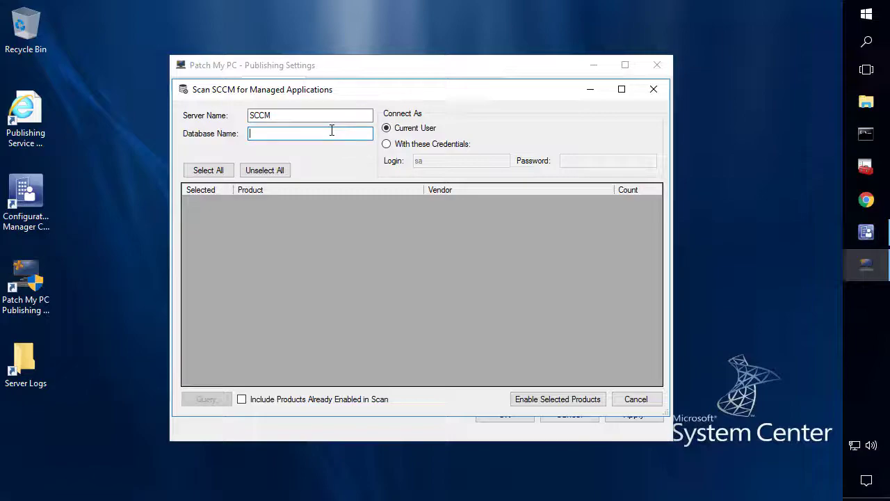
{"action": "type", "text": "CM_P"}
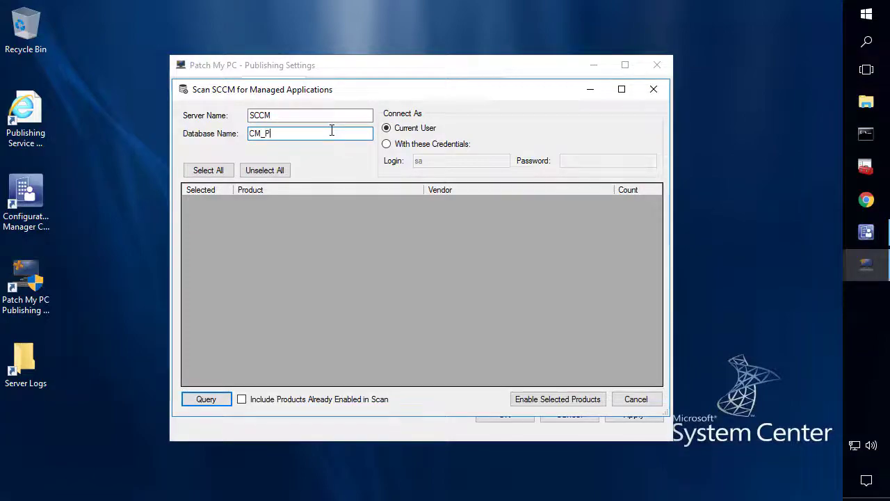
{"action": "type", "text": "R1"}
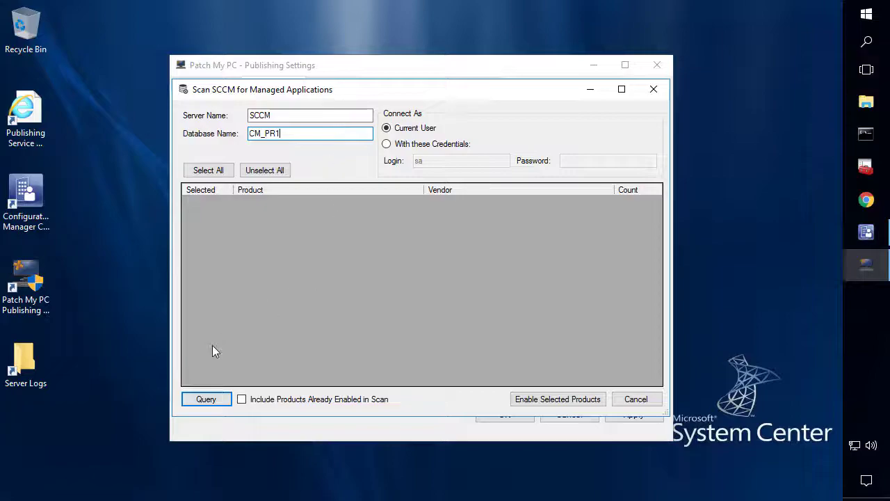
{"action": "left_click", "coordinate": [206, 399]}
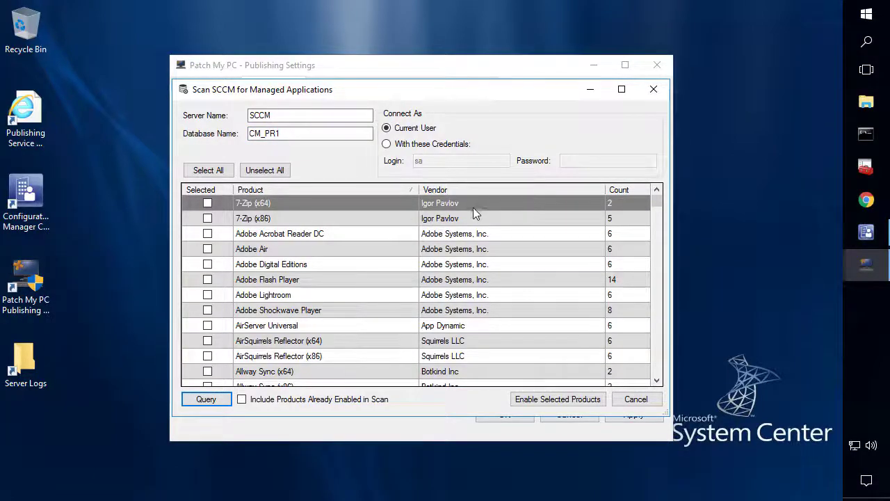
{"action": "left_click_drag", "start_coordinate": [658, 204], "coordinate": [677, 194]}
{"action": "left_click", "coordinate": [204, 172]}
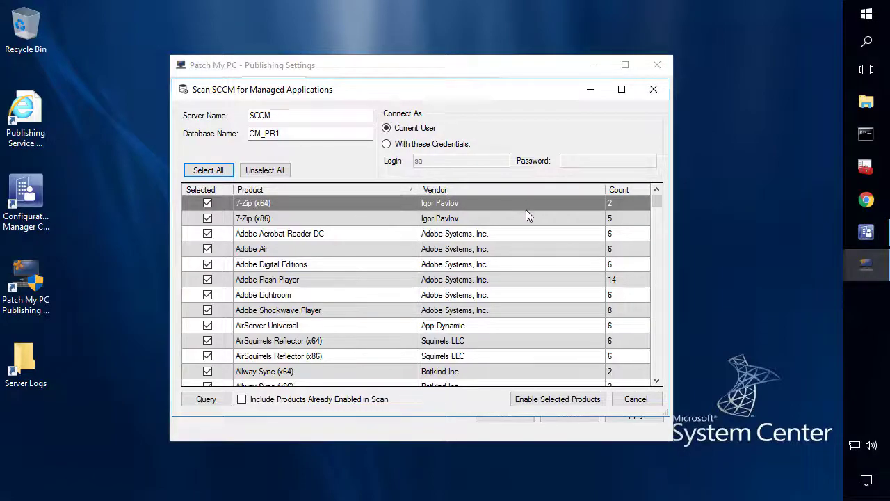
{"action": "left_click", "coordinate": [544, 404]}
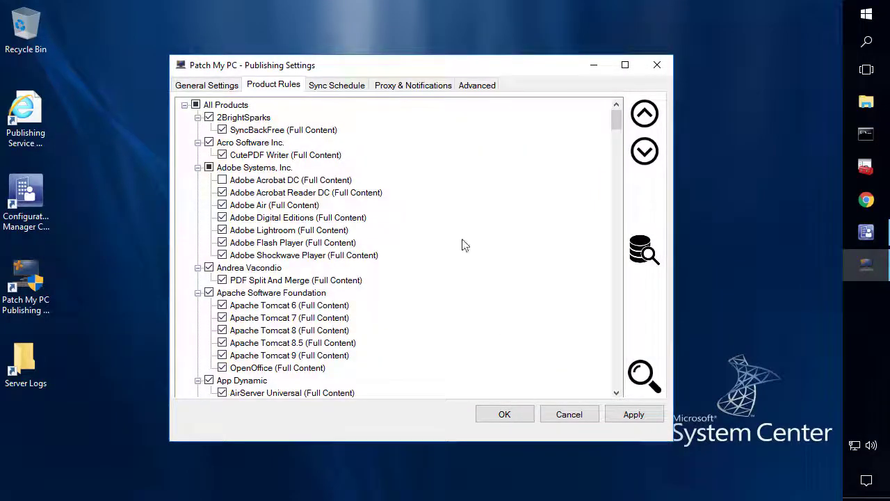
Clear all product selections and enable auto-kill of conflicting processes for all 231 products
{"action": "mouse_move", "coordinate": [616, 126]}
{"action": "left_mouse_down"}
{"action": "mouse_move", "coordinate": [615, 396]}
{"action": "mouse_move", "coordinate": [620, 114]}
{"action": "left_mouse_up"}
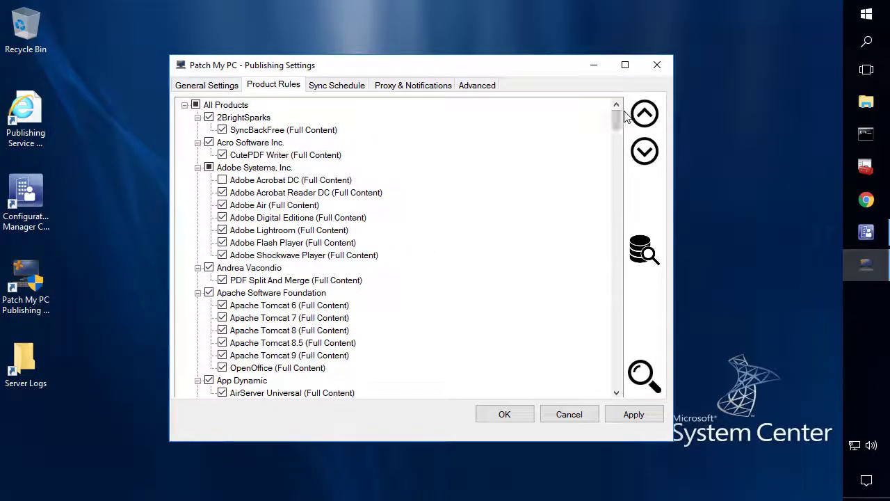
{"action": "left_click", "coordinate": [195, 104]}
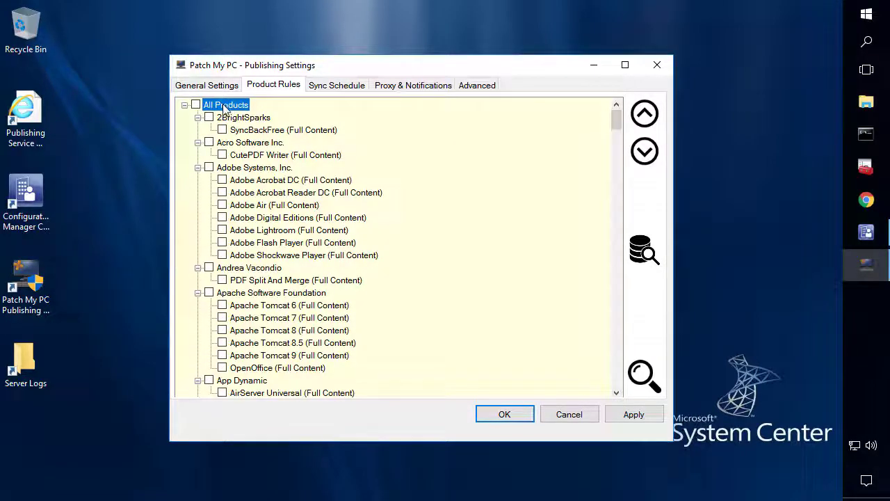
{"action": "right_click", "coordinate": [224, 109]}
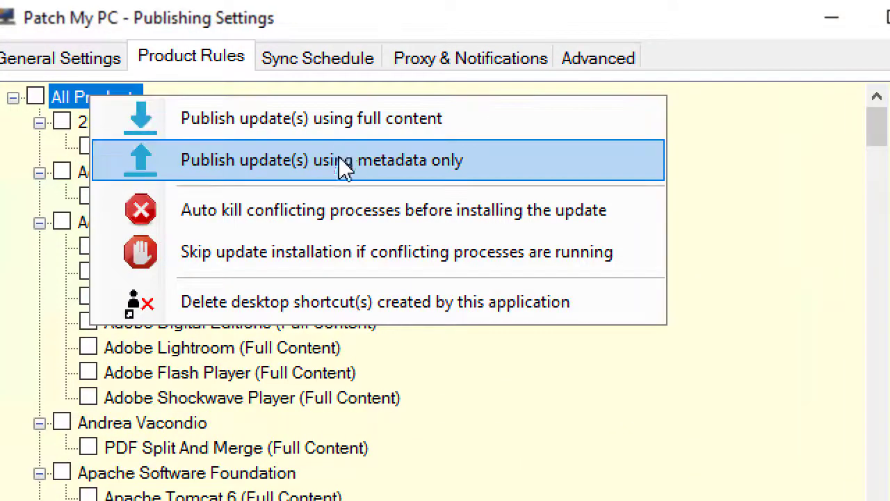
{"action": "left_click", "coordinate": [335, 210]}
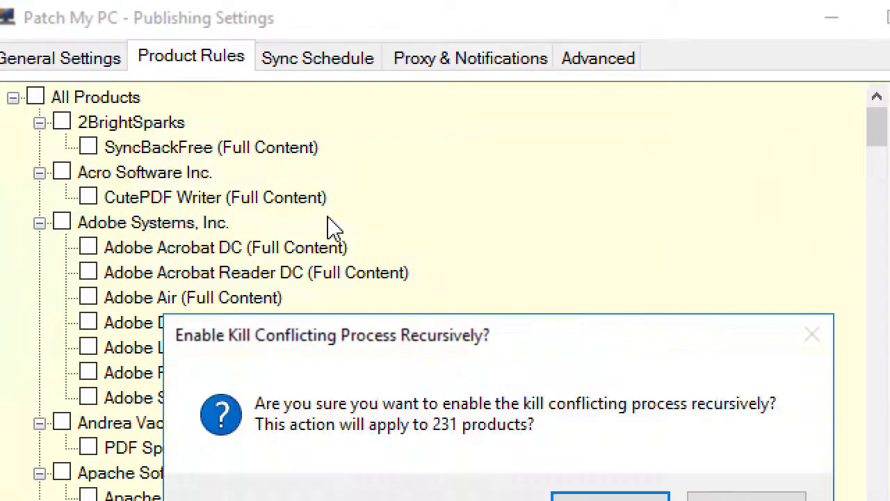
{"action": "left_click", "coordinate": [609, 424]}
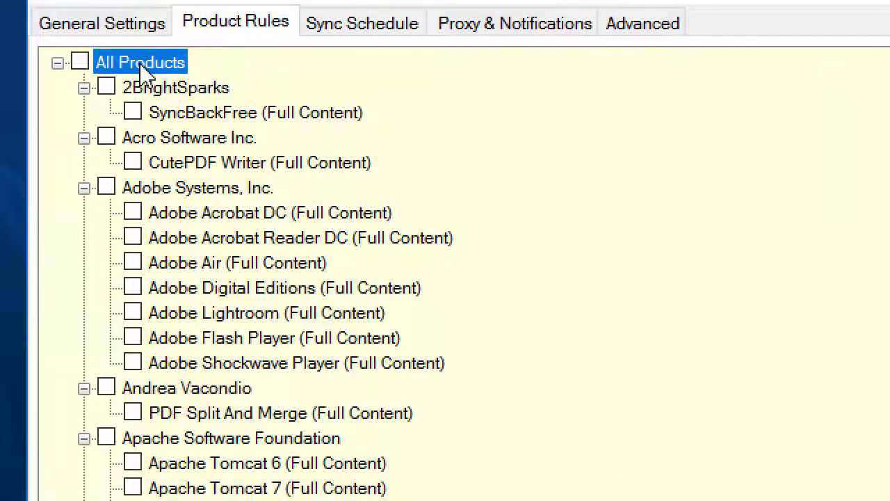
Enable desktop-shortcut deletion for all 231 products
{"action": "right_click", "coordinate": [142, 69]}
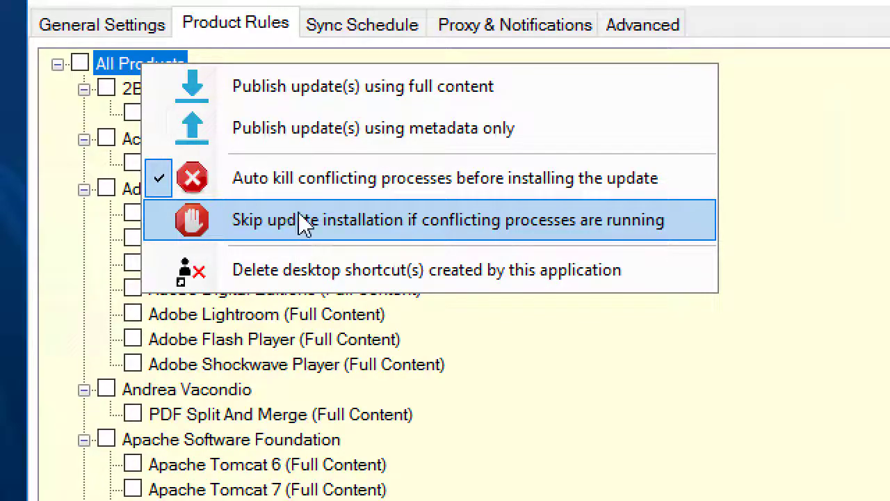
{"action": "left_click", "coordinate": [340, 274]}
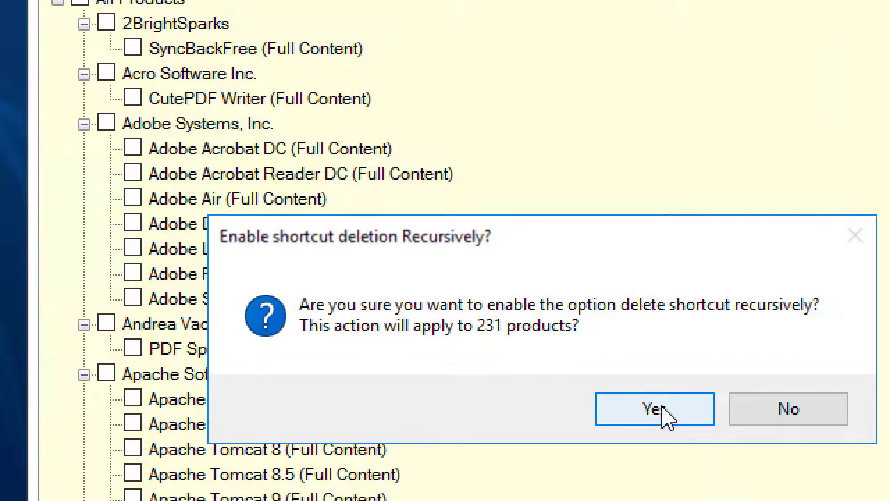
{"action": "left_click", "coordinate": [655, 409]}
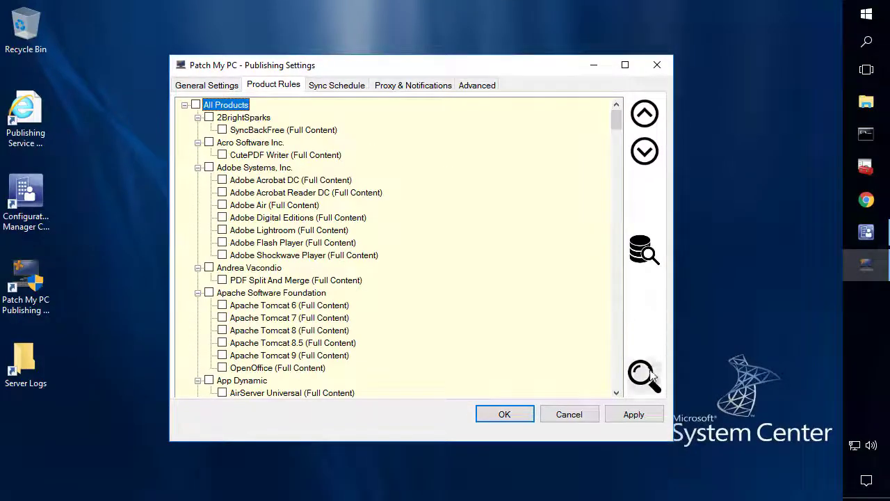
{"action": "left_click", "coordinate": [644, 376]}
Search for java and enable Oracle Java 8 (x86) for publishing
{"action": "type", "text": "java"}
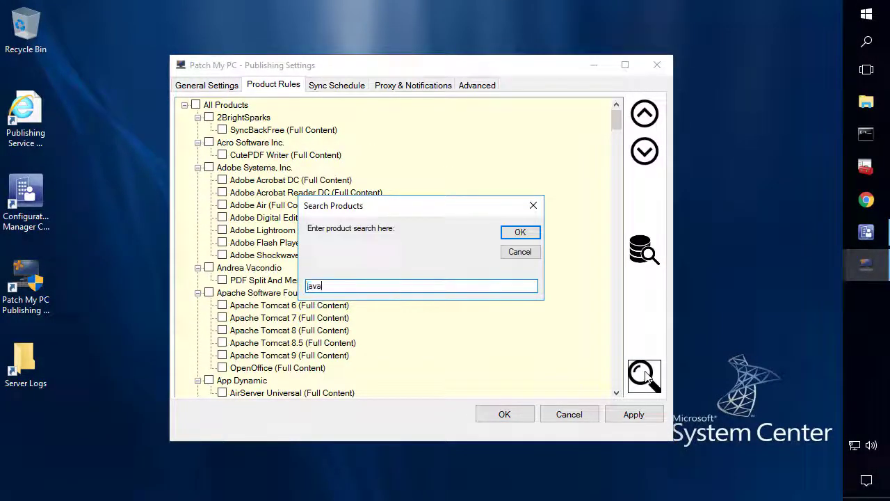
{"action": "key", "text": "Return"}
{"action": "scroll", "coordinate": [503, 344], "scroll_direction": "down", "scroll_amount": 3}
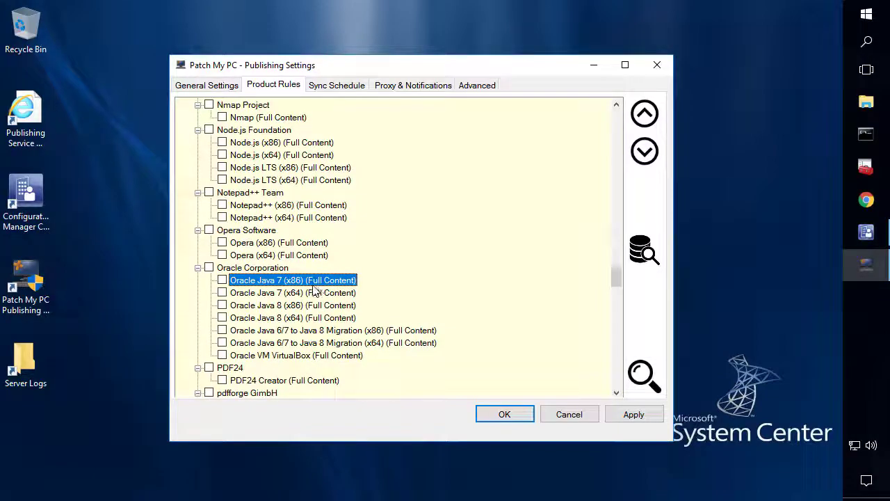
{"action": "left_click", "coordinate": [222, 305]}
{"action": "left_click", "coordinate": [267, 306]}
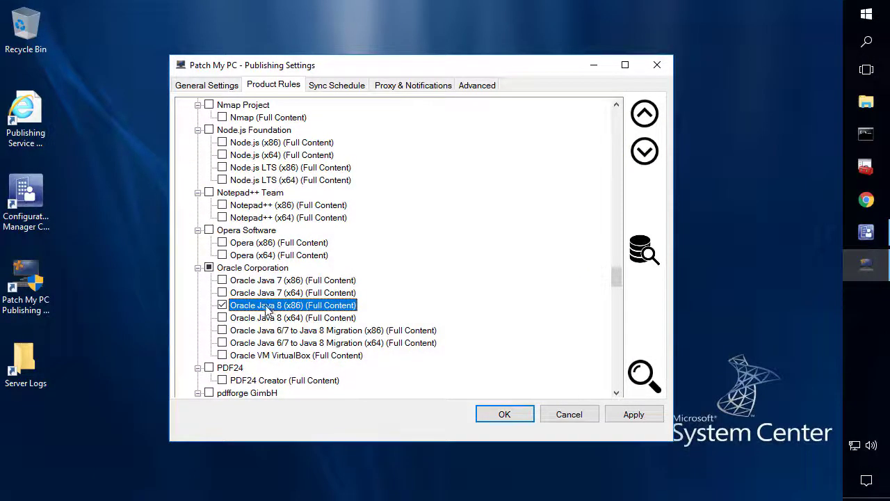
{"action": "scroll", "coordinate": [268, 312], "scroll_direction": "down", "scroll_amount": 2}
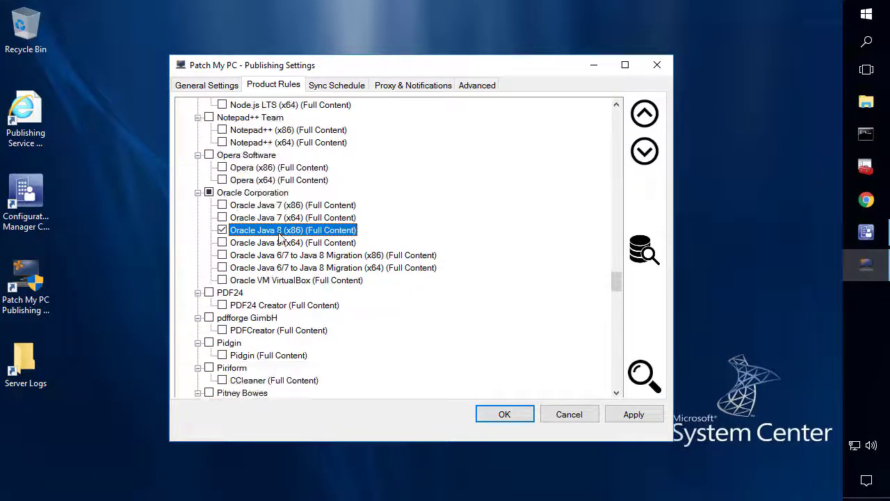
{"action": "right_click", "coordinate": [281, 238]}
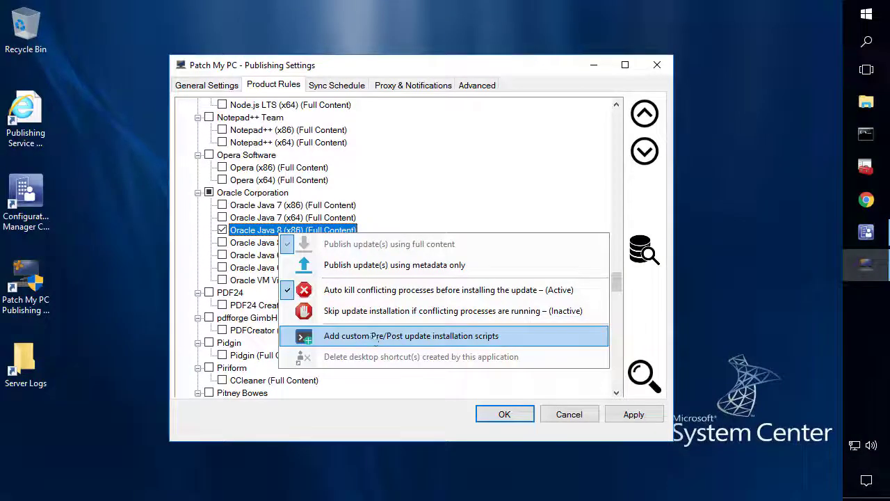
Browse to \\sccm\sources\Scripts\Java and review Post-Java-Update.bat in an editor
{"action": "left_click", "coordinate": [375, 335]}
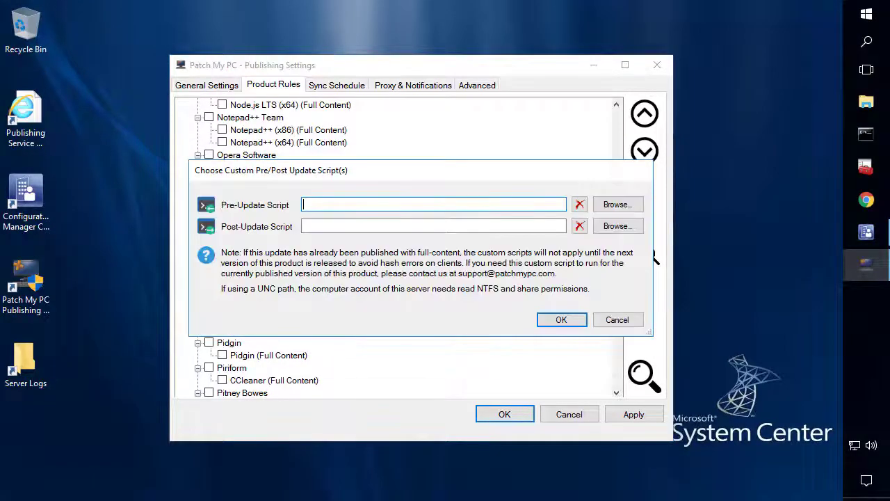
{"action": "left_click", "coordinate": [617, 228]}
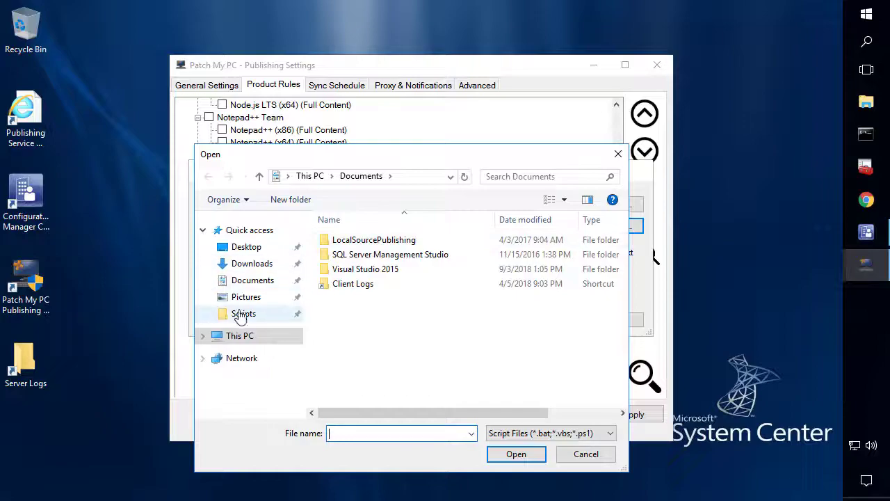
{"action": "left_click", "coordinate": [239, 315]}
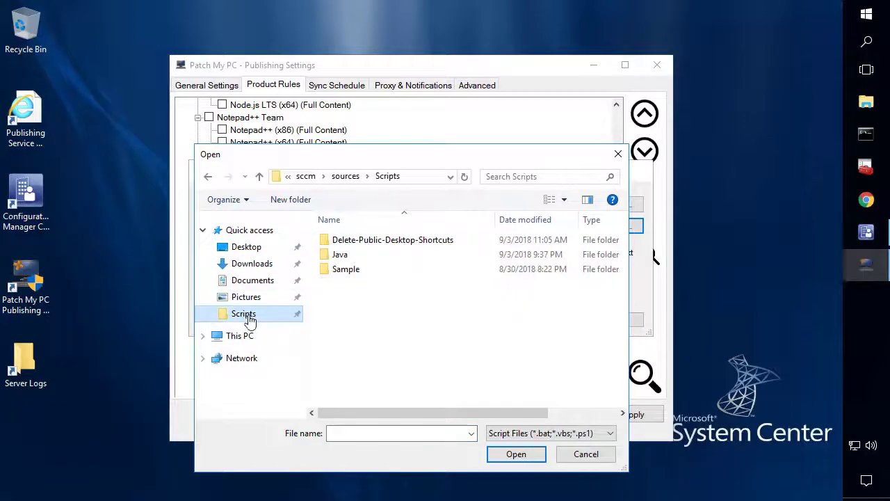
{"action": "double_click", "coordinate": [358, 259]}
{"action": "right_click", "coordinate": [359, 241]}
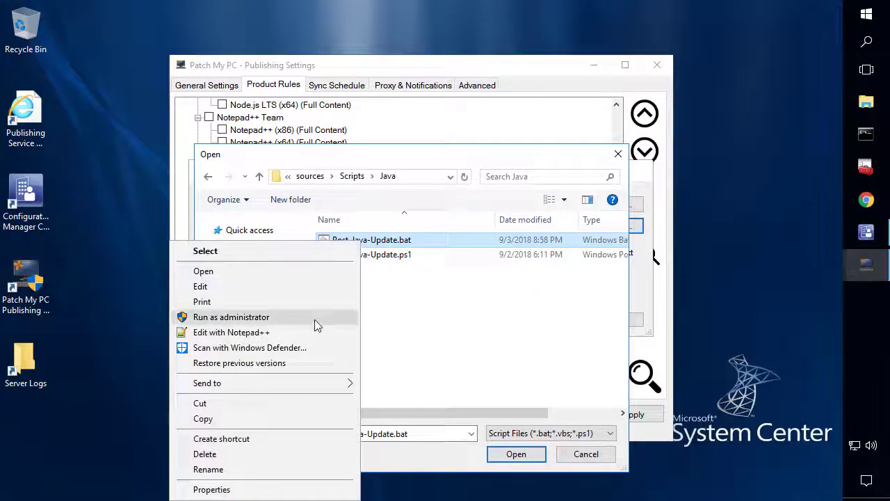
{"action": "left_click", "coordinate": [286, 332]}
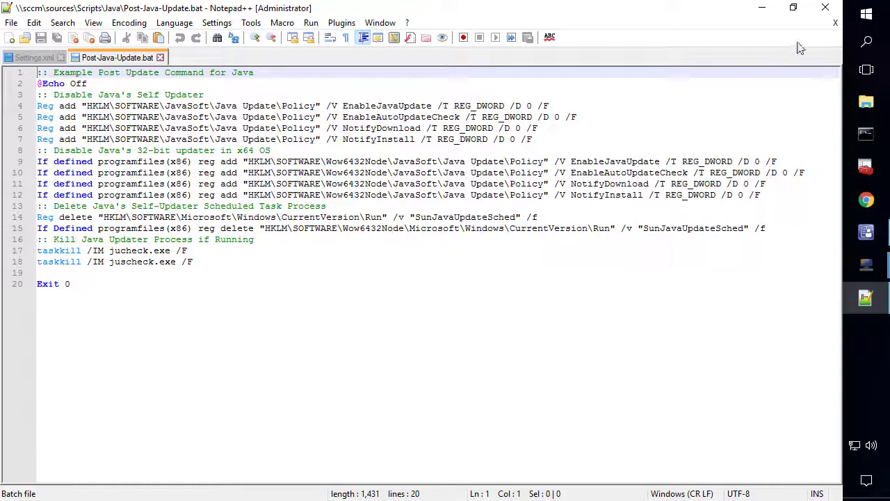
{"action": "left_click", "coordinate": [826, 7]}
Set Post-Java-Update.bat as Oracle Java 8 (x86)'s post-update script and apply the change
{"action": "double_click", "coordinate": [439, 236]}
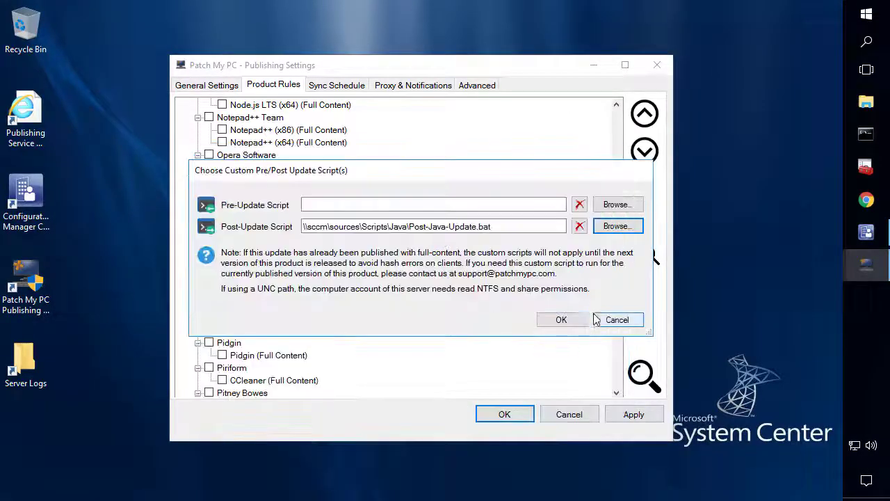
{"action": "left_click", "coordinate": [563, 320]}
{"action": "left_click", "coordinate": [649, 414]}
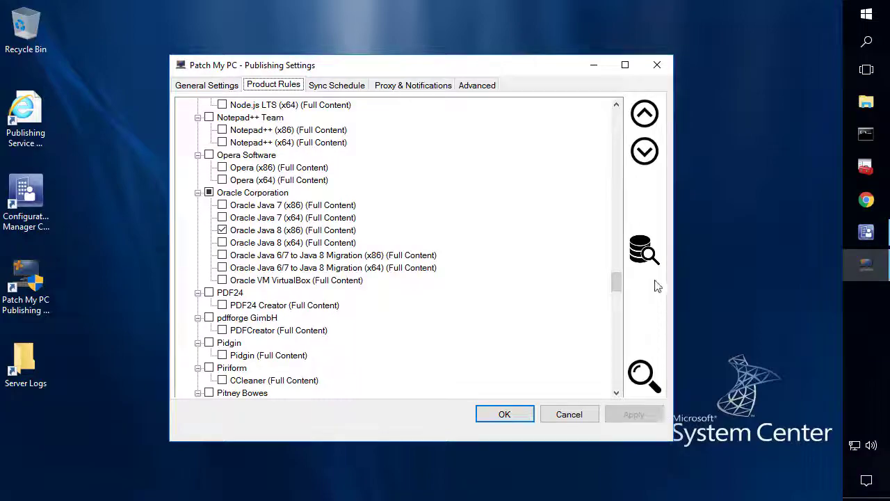
Run an immediate sync from Sync Schedule, then bring up the Proxy & Notifications settings
{"action": "left_click", "coordinate": [346, 90]}
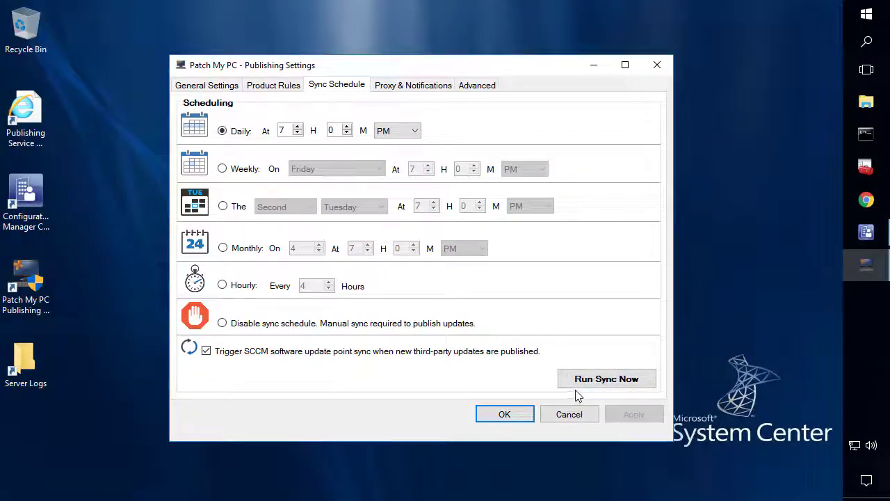
{"action": "left_click", "coordinate": [602, 382]}
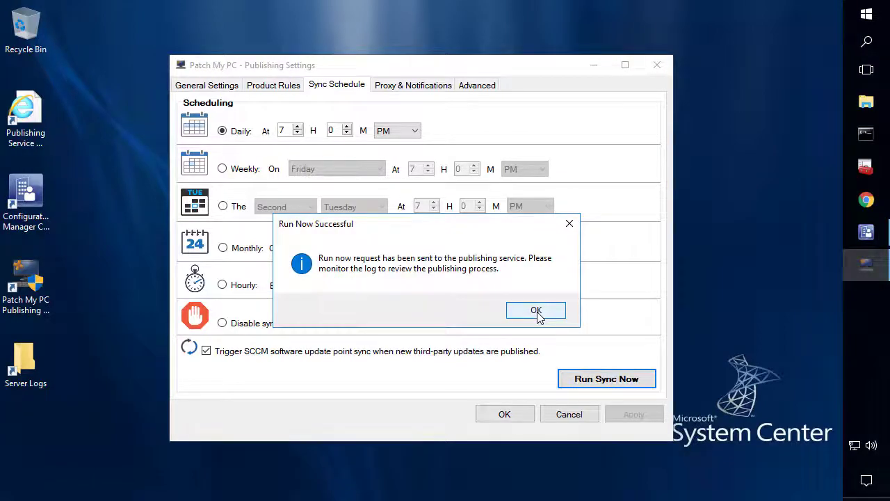
{"action": "left_click", "coordinate": [536, 311]}
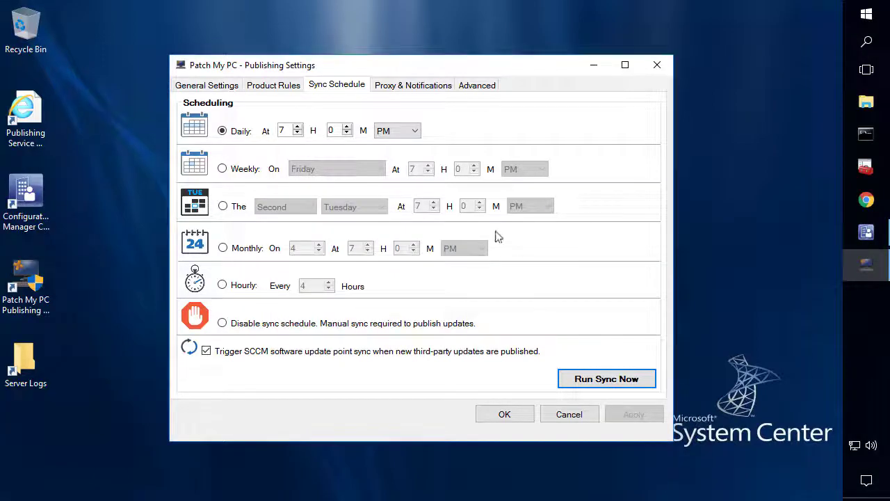
{"action": "left_click", "coordinate": [412, 88]}
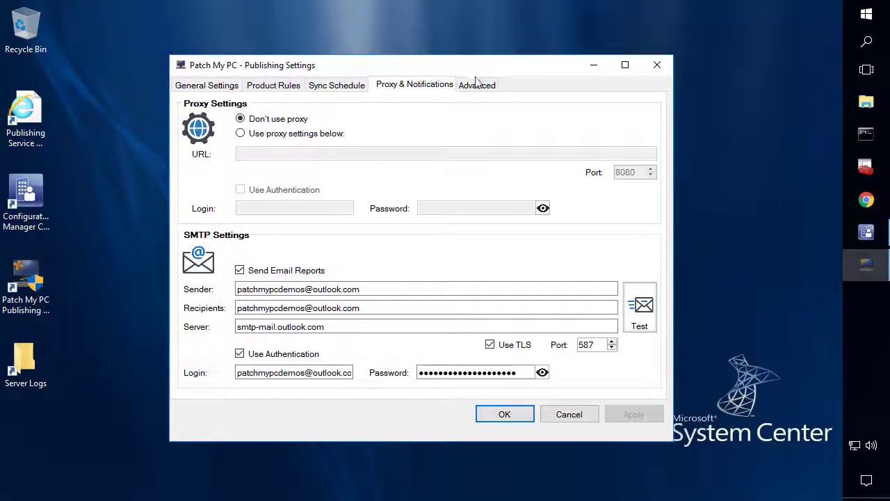
Show the Advanced settings (0-day expired-update deferral, standalone WSUS off) and launch the SSRS report installer
{"action": "left_click", "coordinate": [475, 85]}
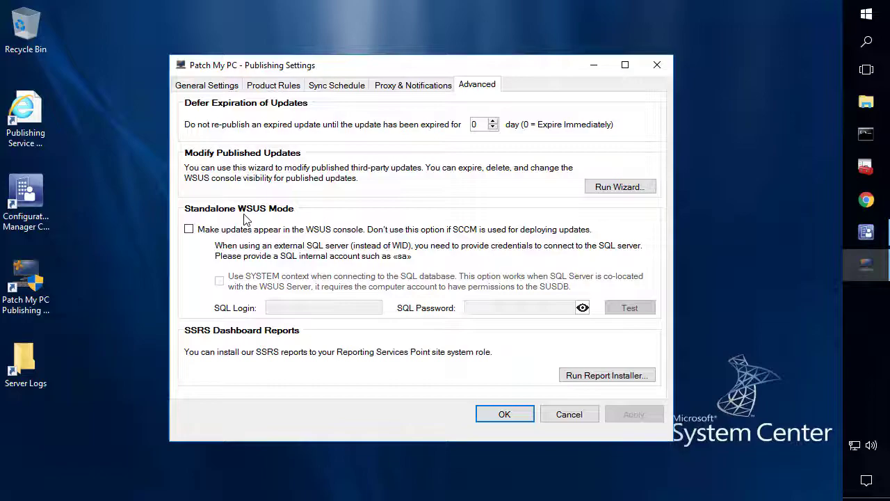
{"action": "left_click", "coordinate": [590, 380]}
Read the Patch My PC report e-mail confirming Java 8 Update 181 (x86) published, then minimize Chrome
{"action": "left_click", "coordinate": [866, 199]}
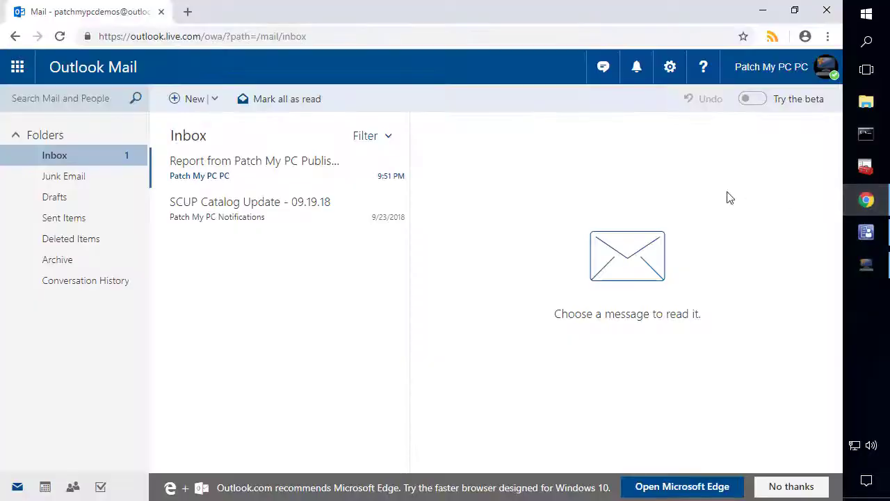
{"action": "double_click", "coordinate": [257, 169]}
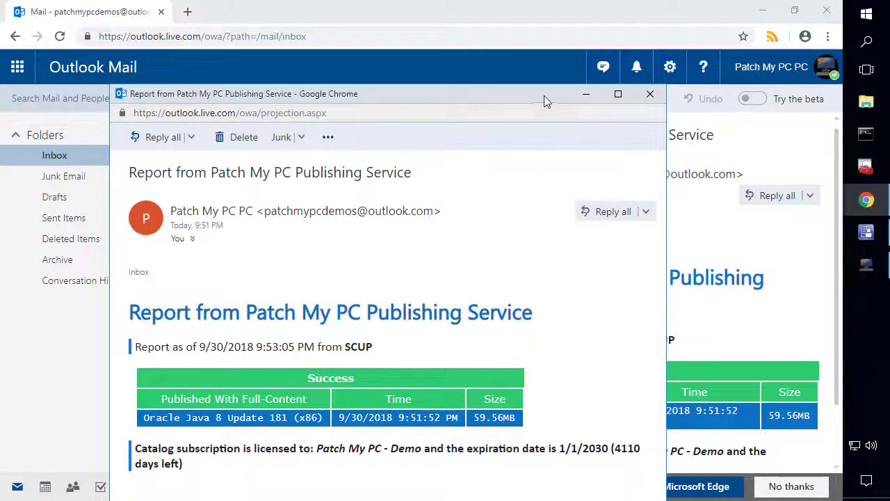
{"action": "left_click", "coordinate": [618, 95]}
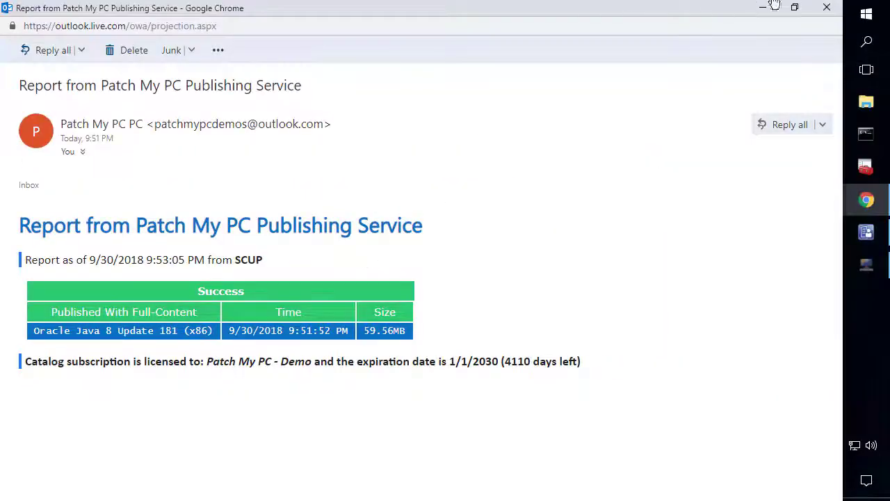
{"action": "left_click", "coordinate": [827, 7]}
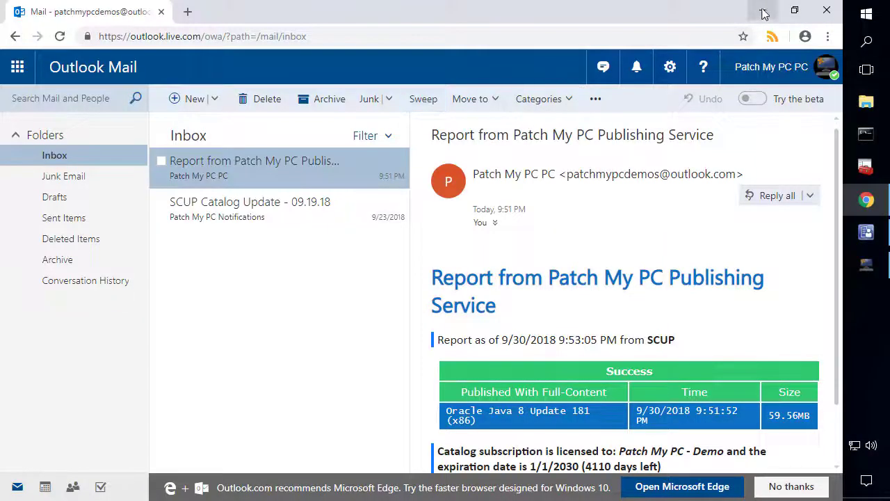
{"action": "left_click", "coordinate": [763, 11]}
Open wsyncmgr.log from General Settings, maximize the Trace Log Tool and widen the Component column
{"action": "left_click", "coordinate": [182, 86]}
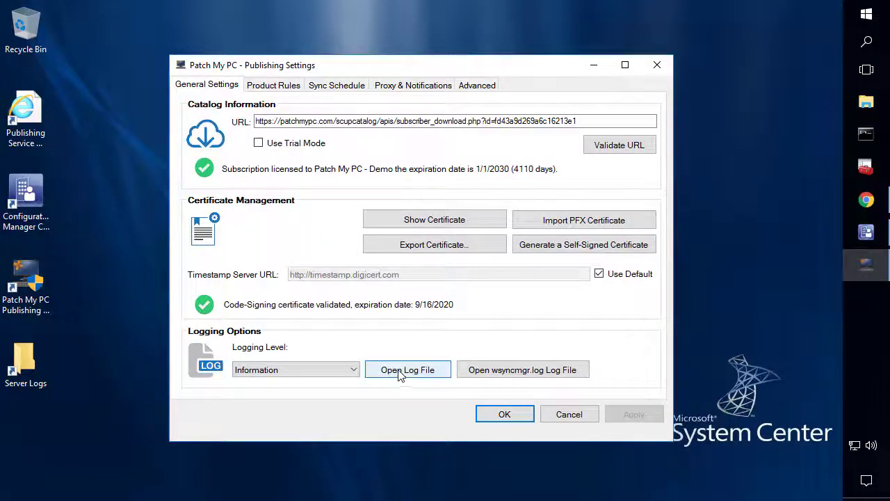
{"action": "left_click", "coordinate": [533, 374]}
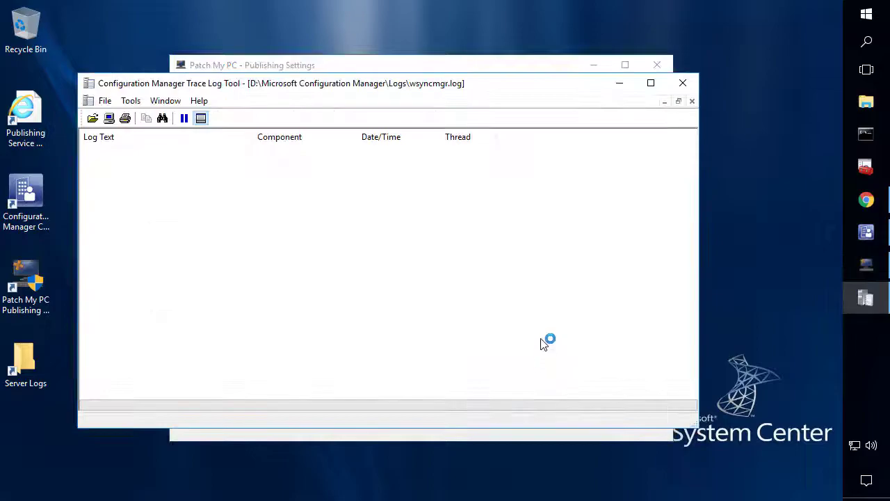
{"action": "double_click", "coordinate": [533, 93]}
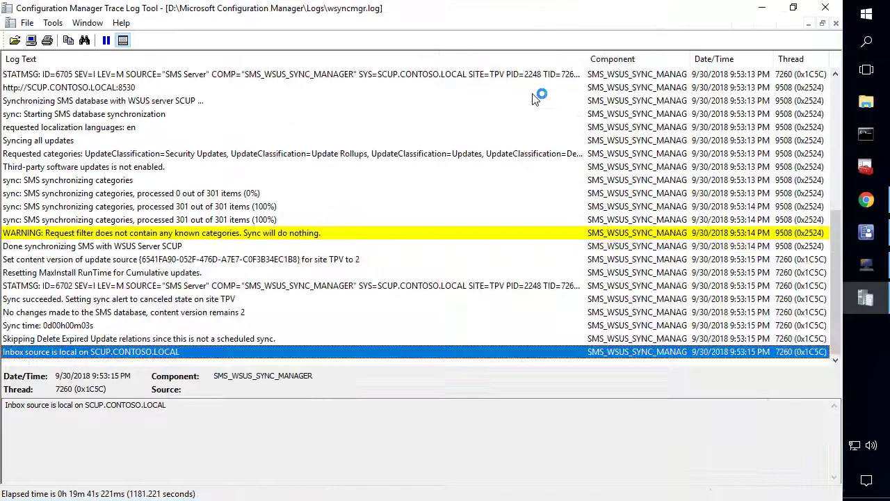
{"action": "scroll", "coordinate": [342, 182], "scroll_direction": "up", "scroll_amount": 5}
{"action": "scroll", "coordinate": [342, 182], "scroll_direction": "up", "scroll_amount": 1}
{"action": "left_click_drag", "start_coordinate": [586, 58], "coordinate": [466, 60]}
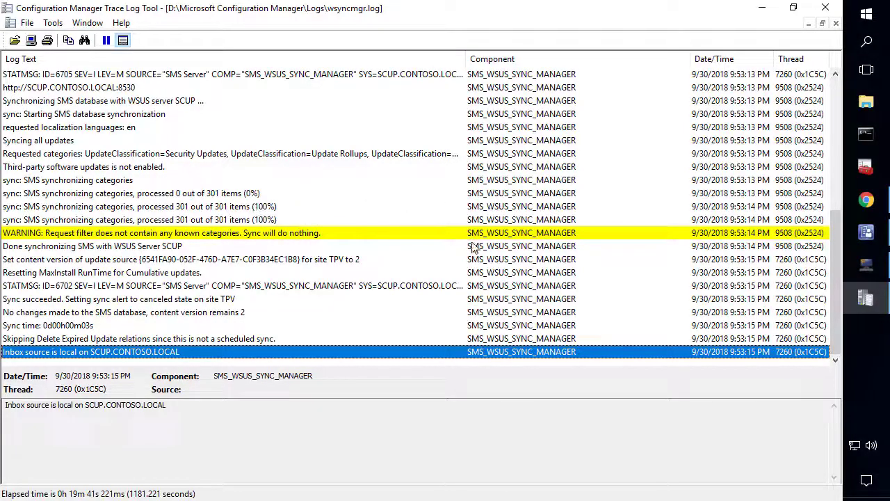
In the TPV site's Software Update Point properties, enable the Patch My PC SCUP Updates product and save
{"action": "left_click", "coordinate": [867, 233]}
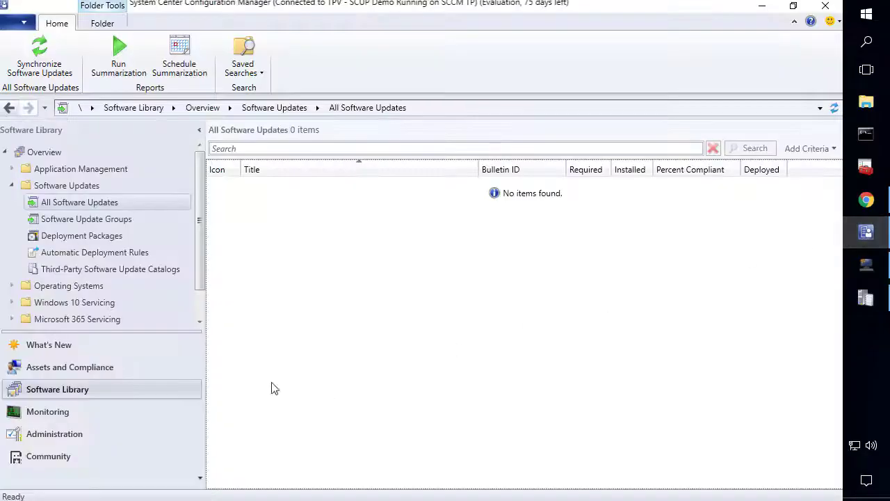
{"action": "left_click", "coordinate": [61, 436]}
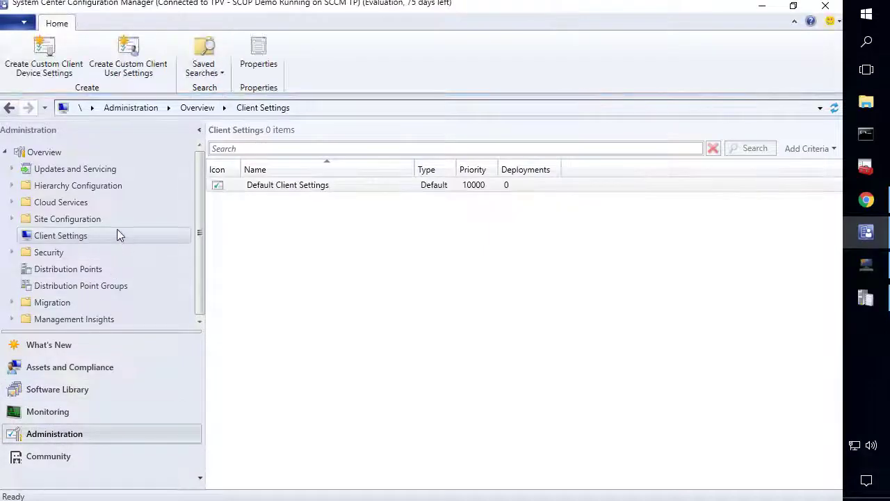
{"action": "left_click", "coordinate": [62, 220]}
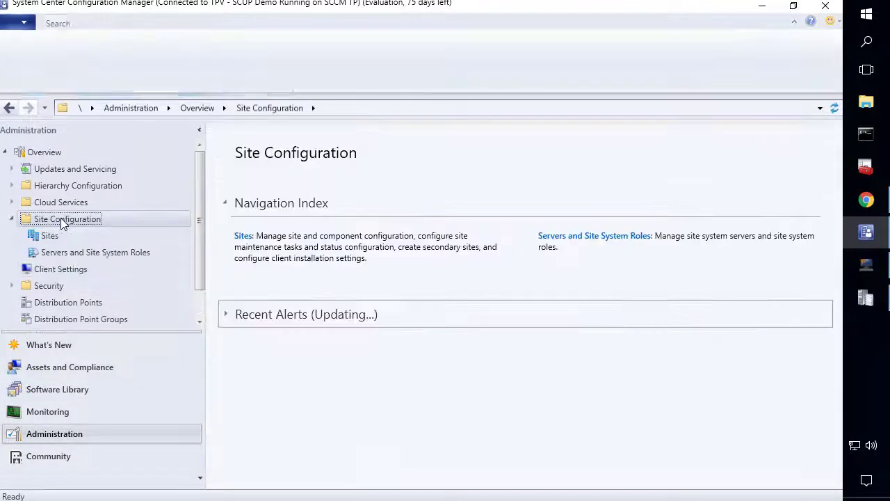
{"action": "left_click", "coordinate": [50, 236]}
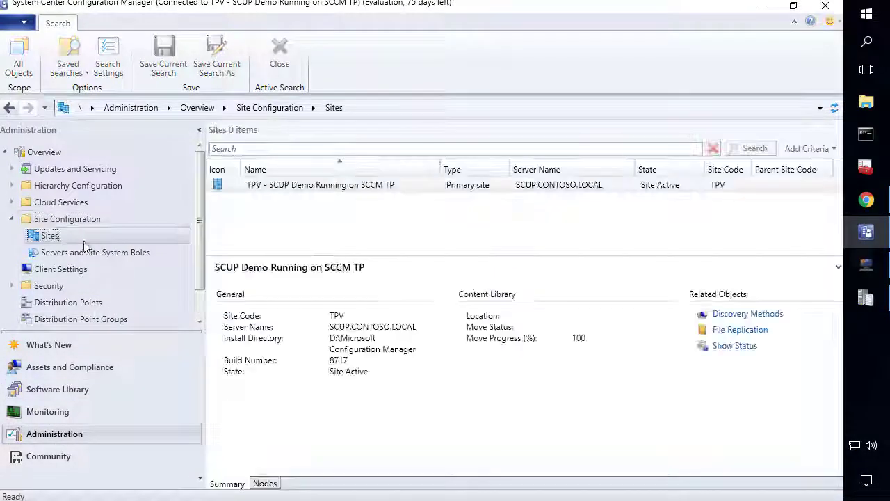
{"action": "right_click", "coordinate": [272, 190]}
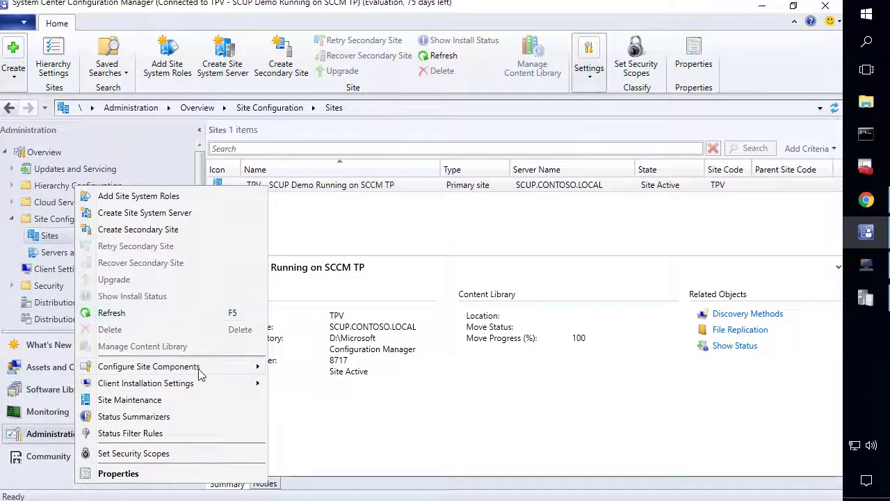
{"action": "mouse_move", "coordinate": [200, 375]}
{"action": "left_click", "coordinate": [327, 383]}
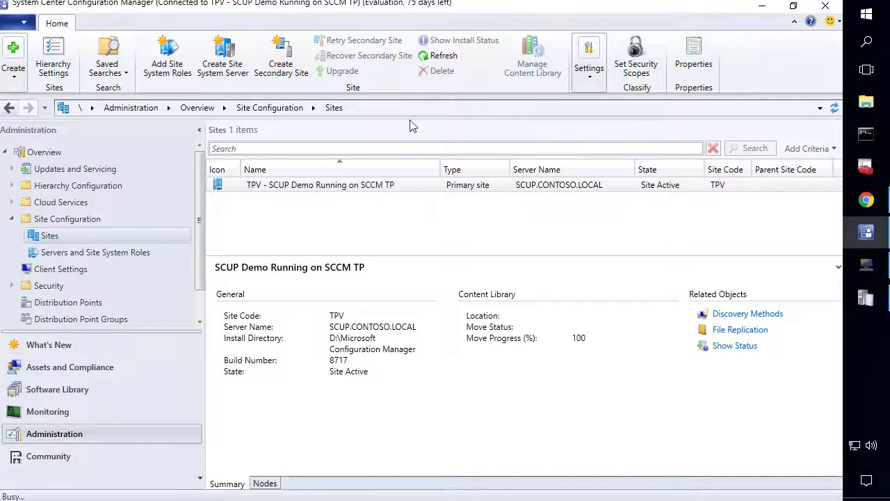
{"action": "left_click", "coordinate": [388, 83]}
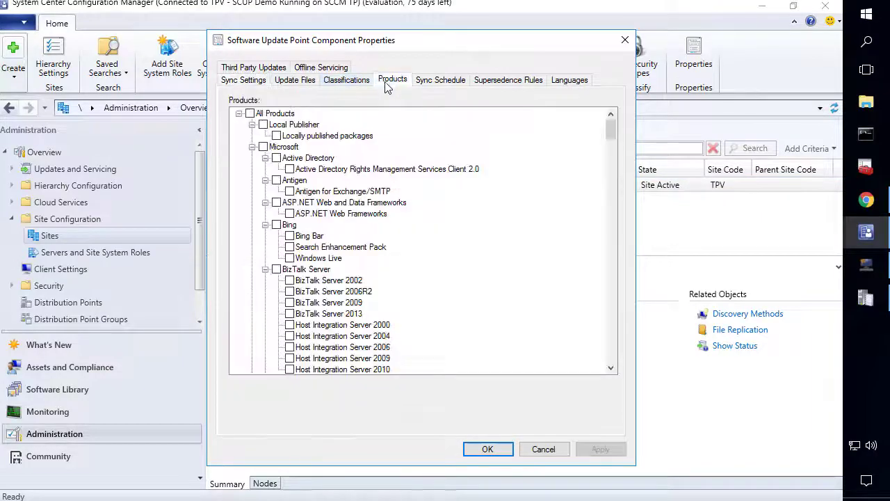
{"action": "left_click", "coordinate": [252, 146]}
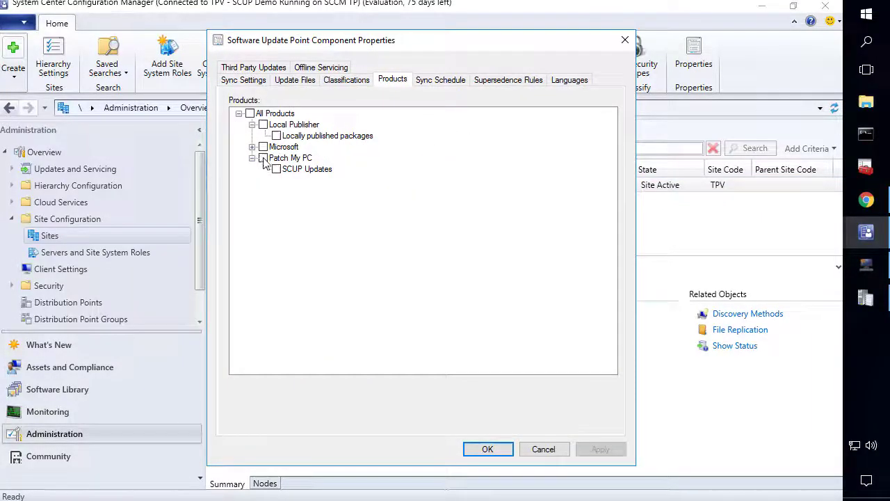
{"action": "left_click", "coordinate": [263, 157]}
{"action": "left_click", "coordinate": [493, 449]}
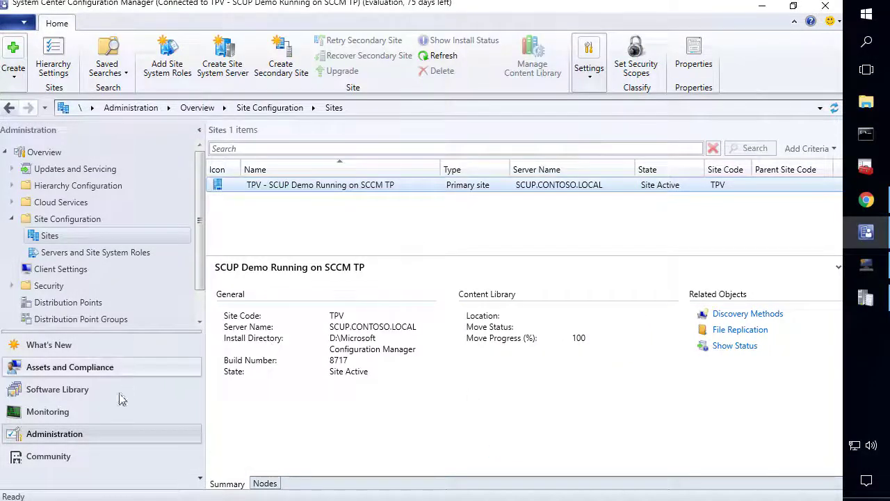
Run Synchronize Software Updates and check wsyncmgr.log for the Oracle Java 8 Update 181 (x86) entry
{"action": "left_click", "coordinate": [90, 393]}
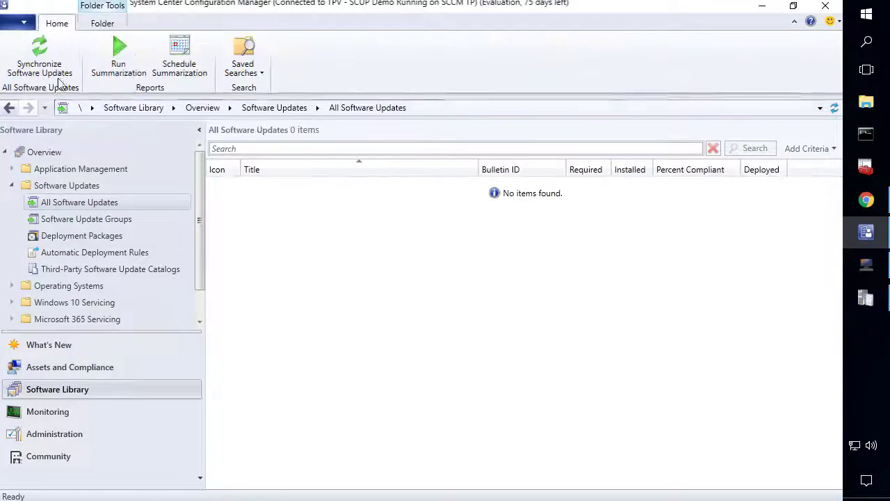
{"action": "left_click", "coordinate": [47, 53]}
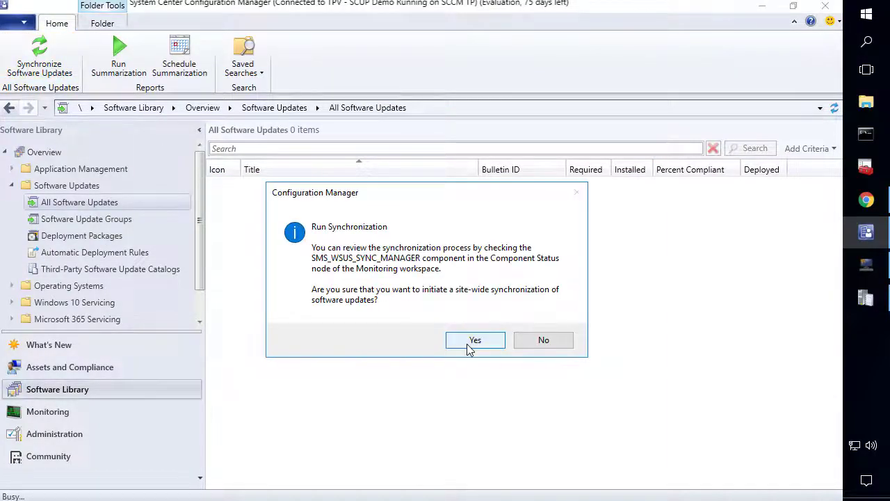
{"action": "left_click", "coordinate": [475, 340]}
{"action": "left_click", "coordinate": [869, 298]}
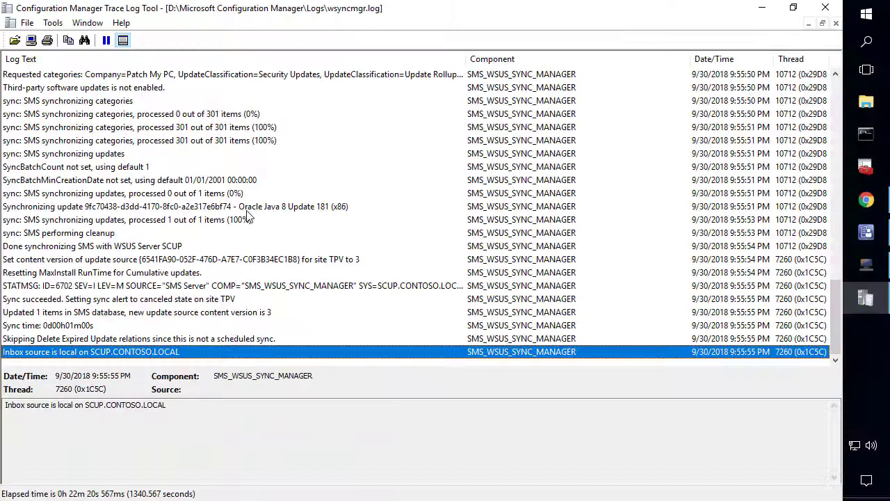
{"action": "left_click", "coordinate": [241, 207]}
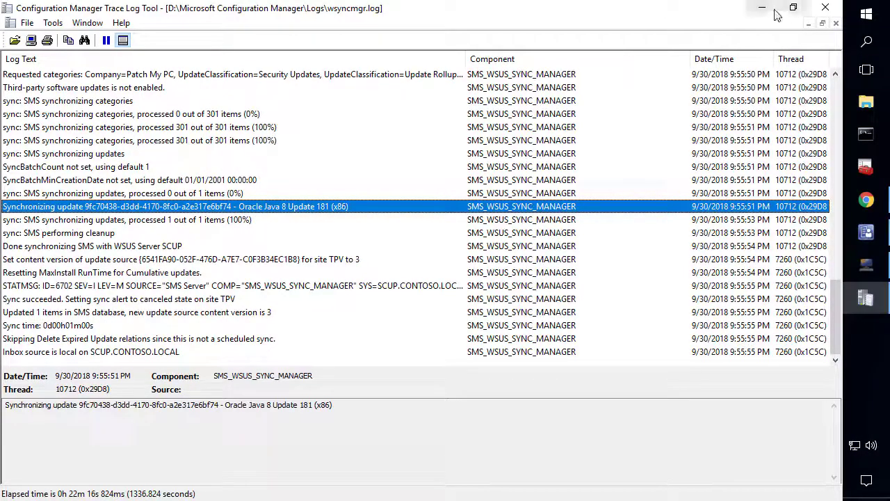
{"action": "left_click", "coordinate": [773, 10]}
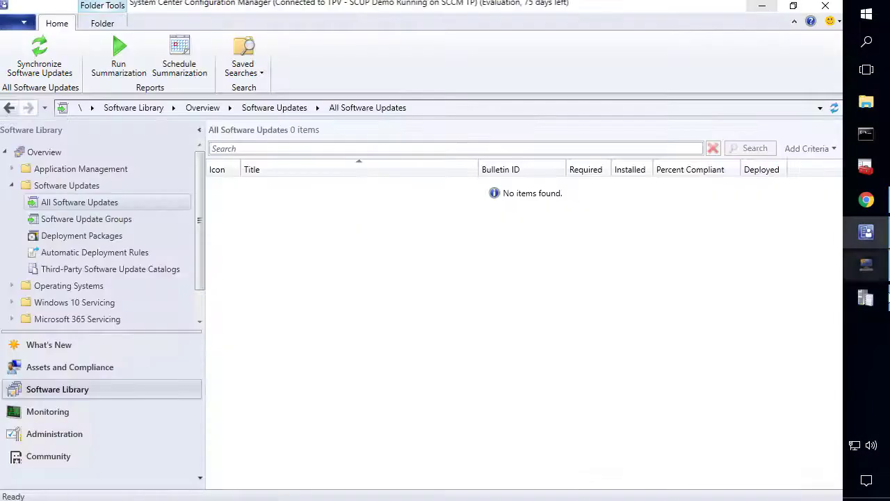
Refresh All Software Updates to list Oracle Java 8 Update 181 (x86), then open the TPV site's component options
{"action": "left_click", "coordinate": [834, 108]}
{"action": "left_click_drag", "start_coordinate": [483, 172], "coordinate": [422, 172]}
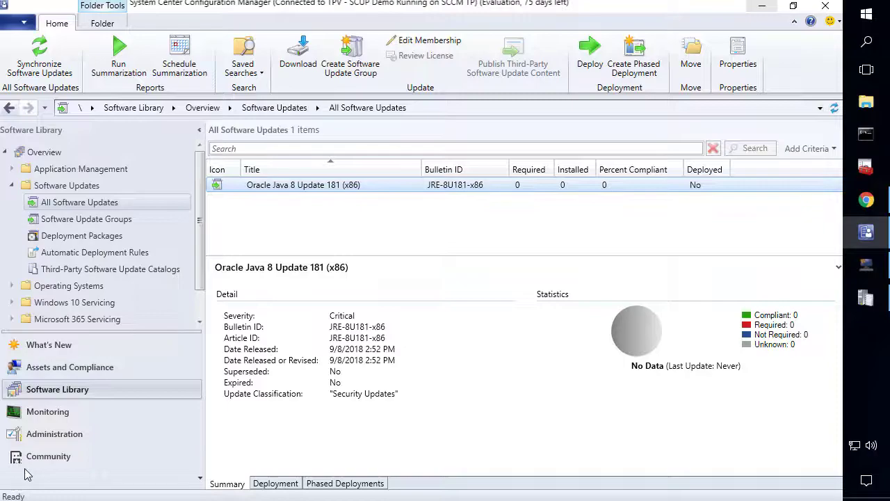
{"action": "left_click", "coordinate": [64, 436]}
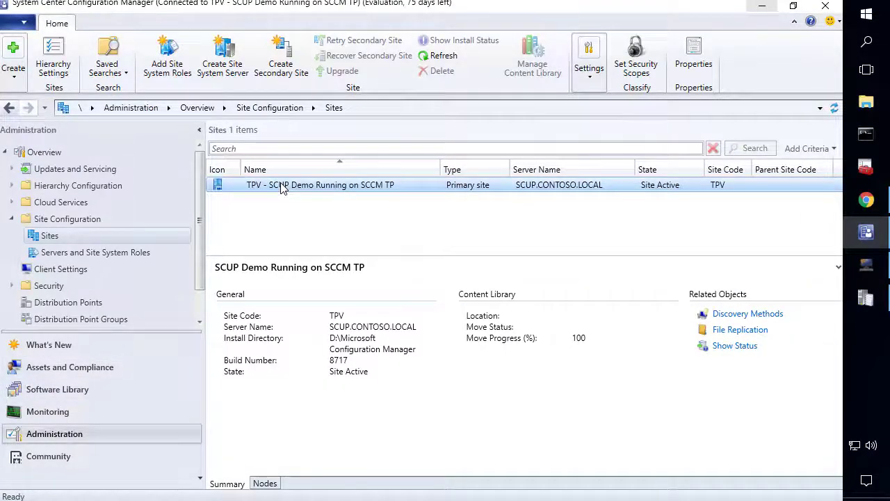
{"action": "right_click", "coordinate": [404, 191]}
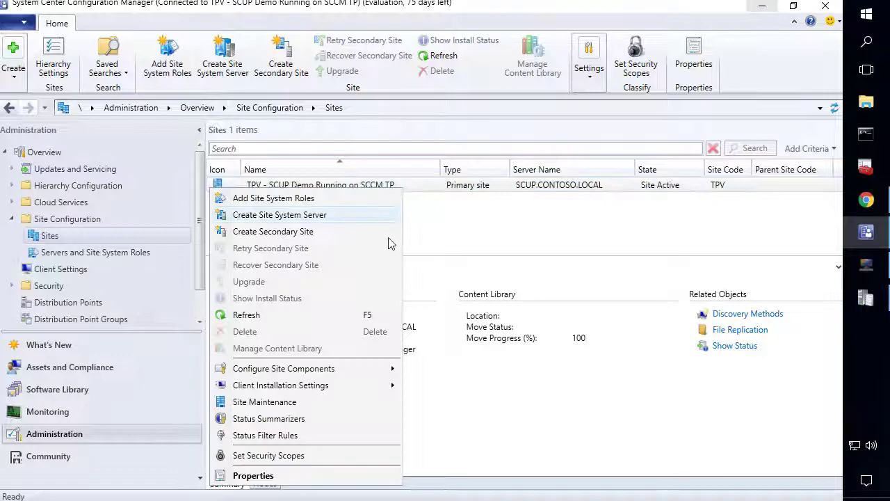
{"action": "mouse_move", "coordinate": [341, 371]}
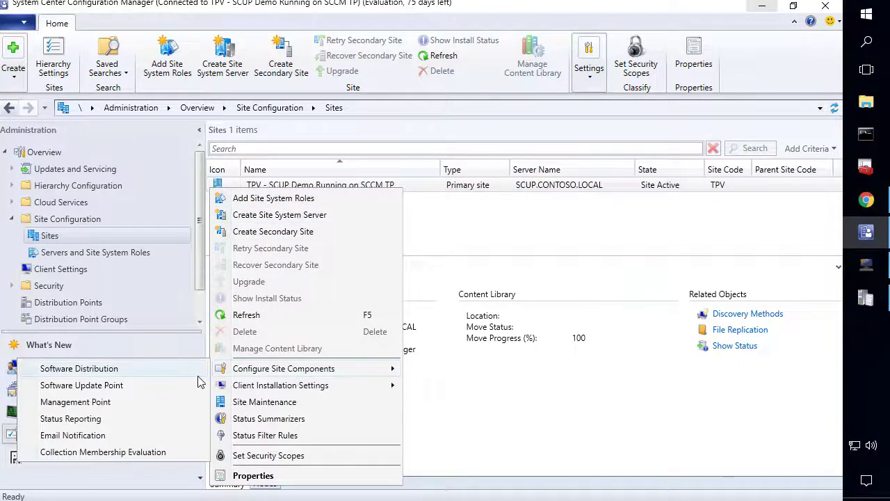
Enable third-party software updates on the Software Update Point with a Configuration Manager-managed certificate
{"action": "left_click", "coordinate": [99, 390]}
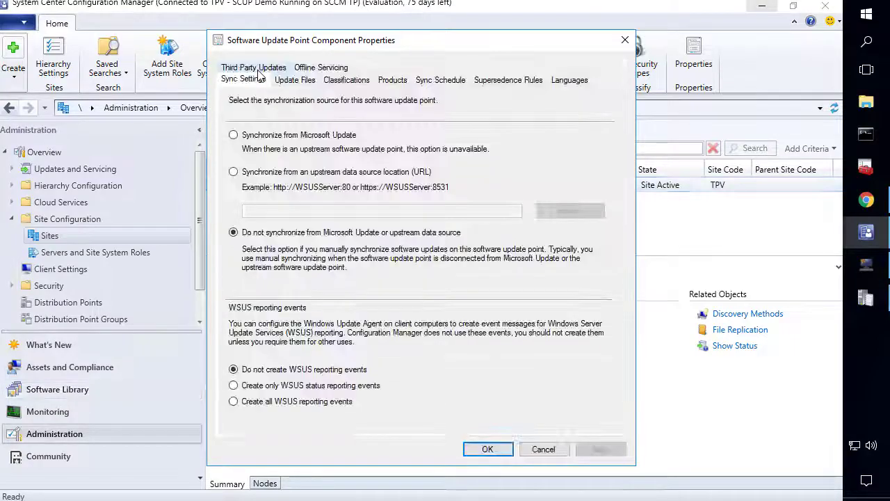
{"action": "left_click", "coordinate": [256, 67]}
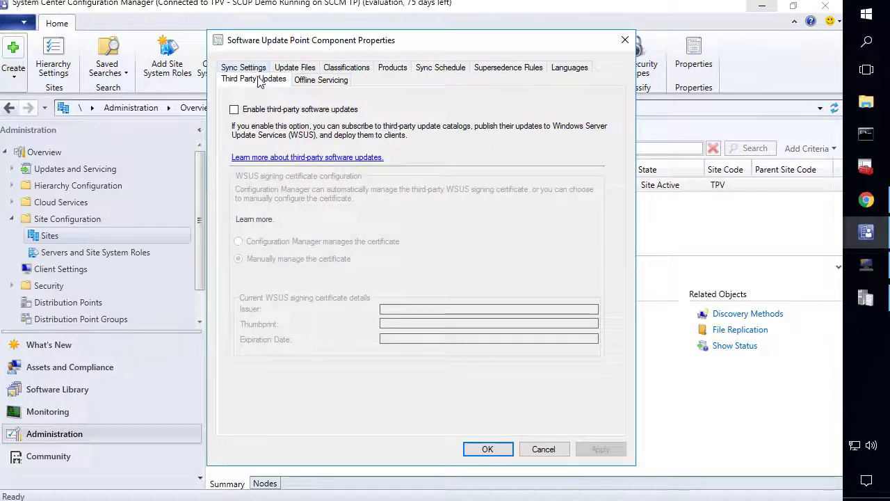
{"action": "left_click", "coordinate": [274, 111]}
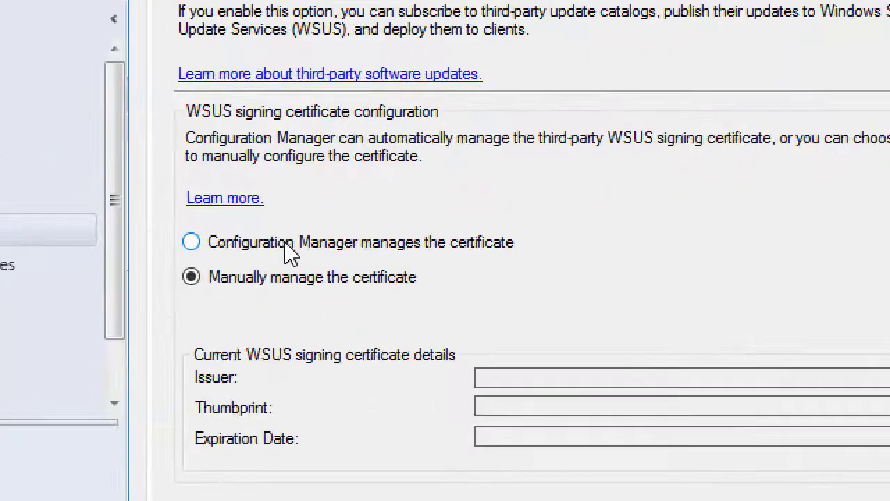
{"action": "left_click", "coordinate": [286, 245]}
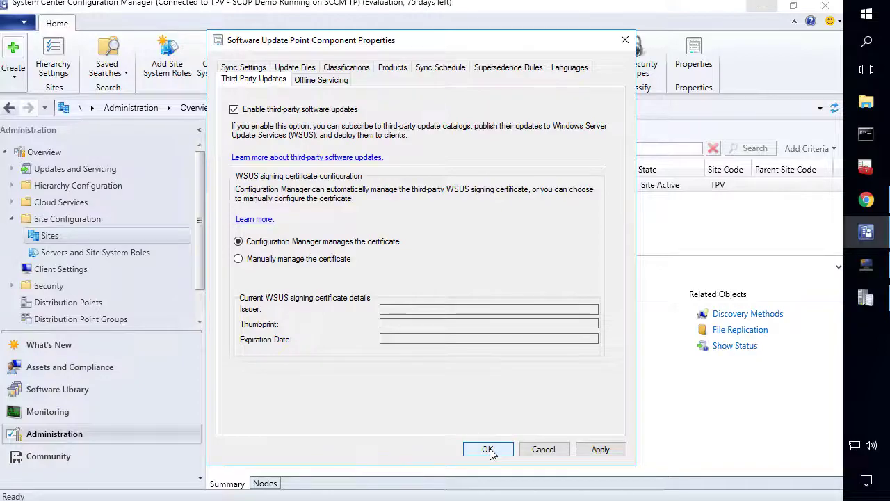
{"action": "left_click", "coordinate": [487, 449]}
Run another software update synchronization from All Software Updates
{"action": "left_click", "coordinate": [82, 395]}
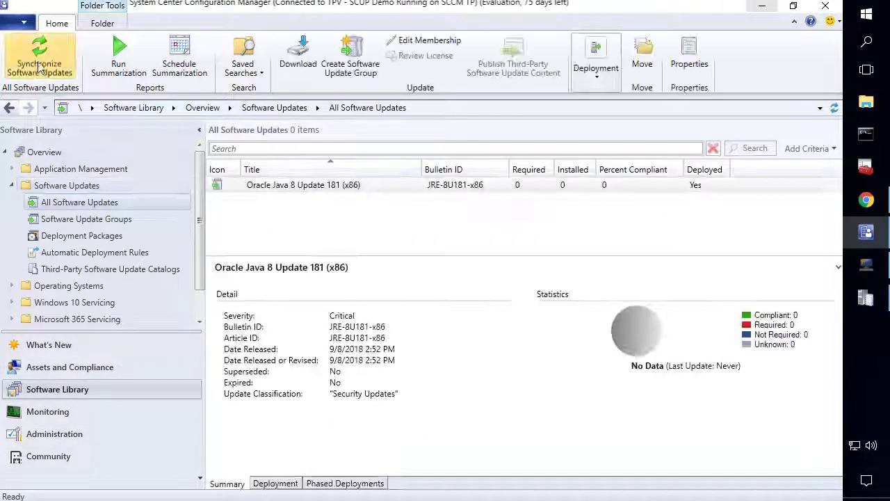
{"action": "left_click", "coordinate": [40, 67]}
{"action": "left_click", "coordinate": [467, 341]}
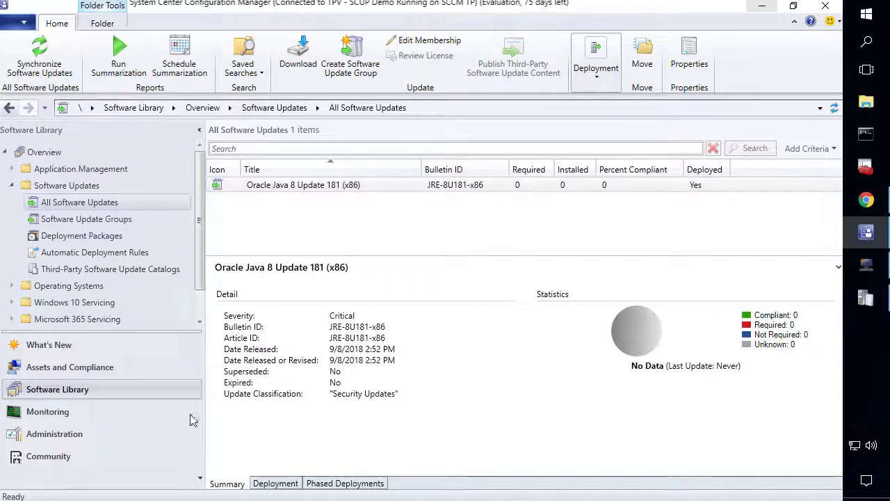
{"action": "left_click", "coordinate": [55, 433]}
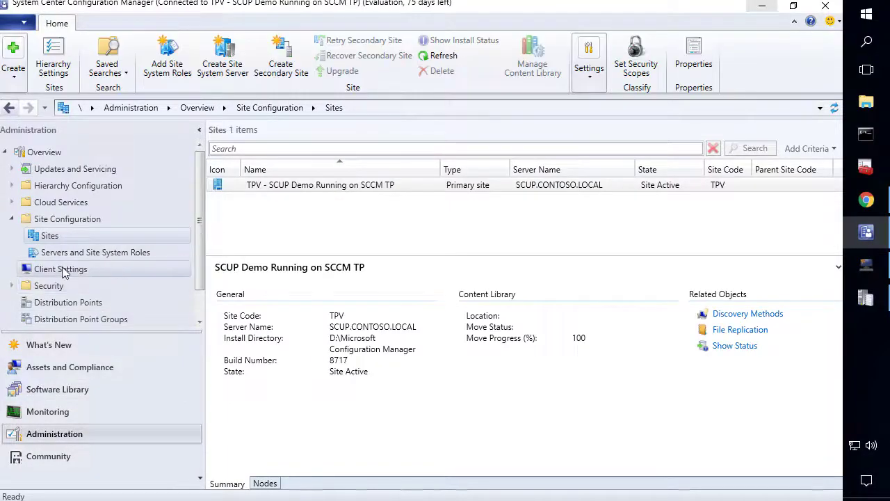
Set 'Enable third party software updates' to Yes in Default Client Settings, then return to wsyncmgr.log
{"action": "left_click", "coordinate": [60, 270]}
{"action": "right_click", "coordinate": [313, 189]}
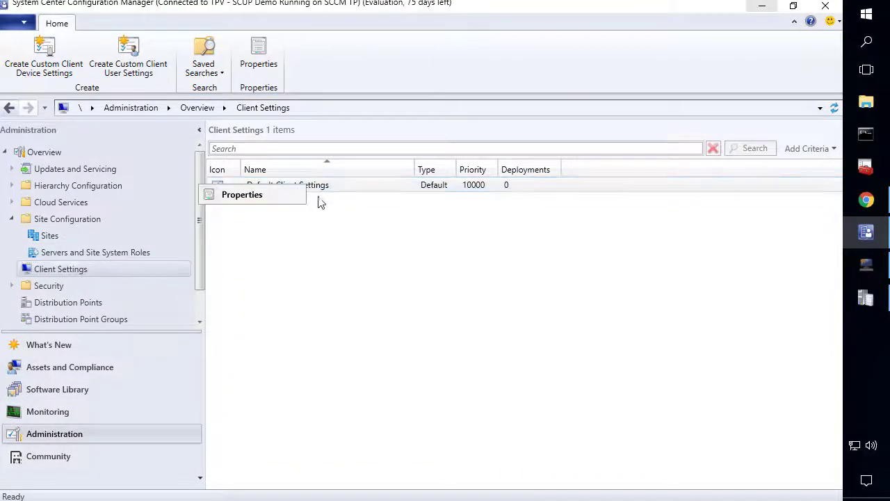
{"action": "left_click", "coordinate": [254, 198]}
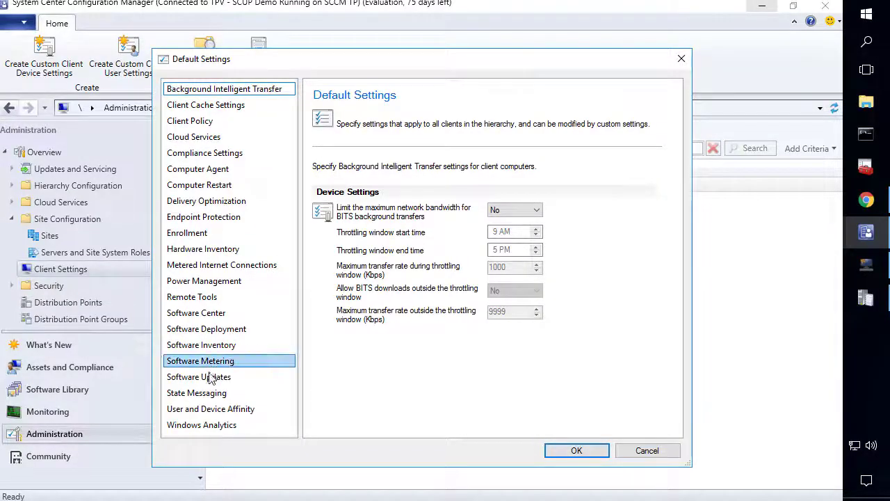
{"action": "left_click", "coordinate": [211, 378]}
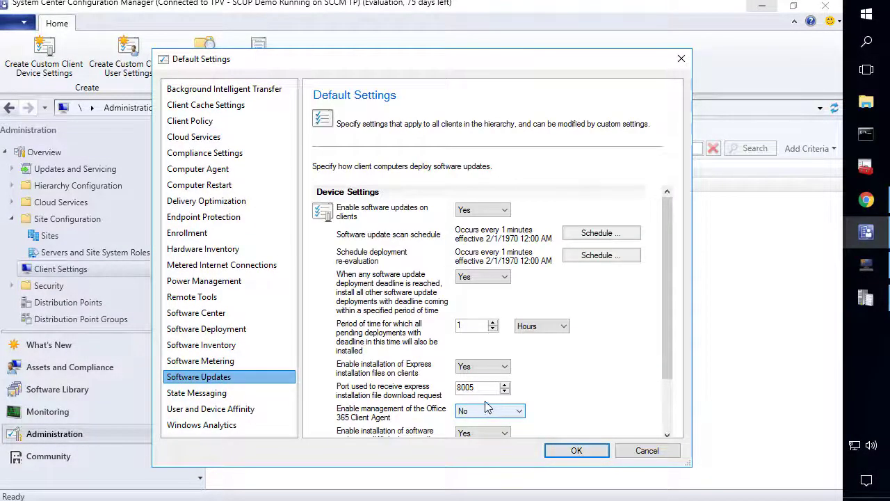
{"action": "scroll", "coordinate": [615, 369], "scroll_direction": "down", "scroll_amount": 2}
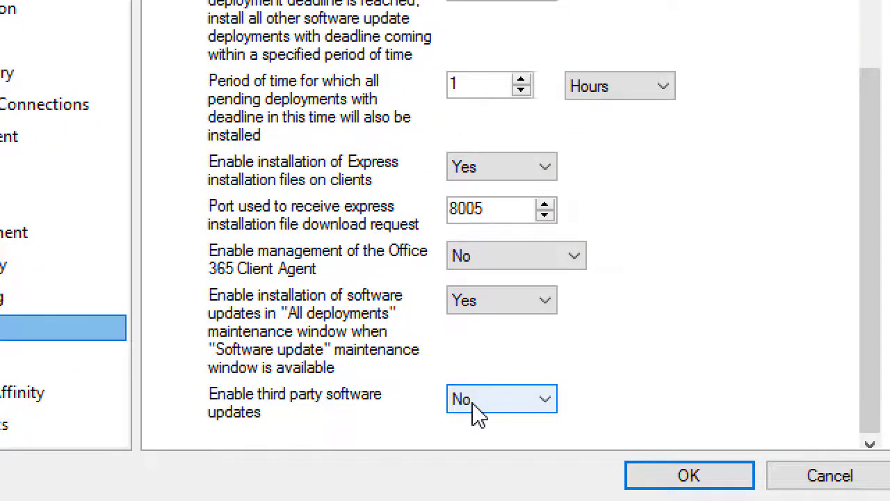
{"action": "left_click", "coordinate": [469, 413]}
{"action": "left_click", "coordinate": [477, 415]}
{"action": "left_click", "coordinate": [461, 439]}
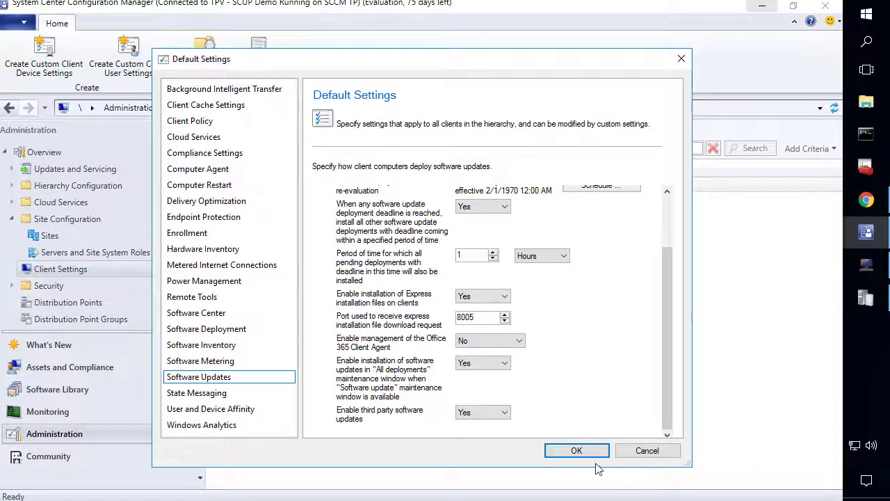
{"action": "left_click", "coordinate": [576, 449]}
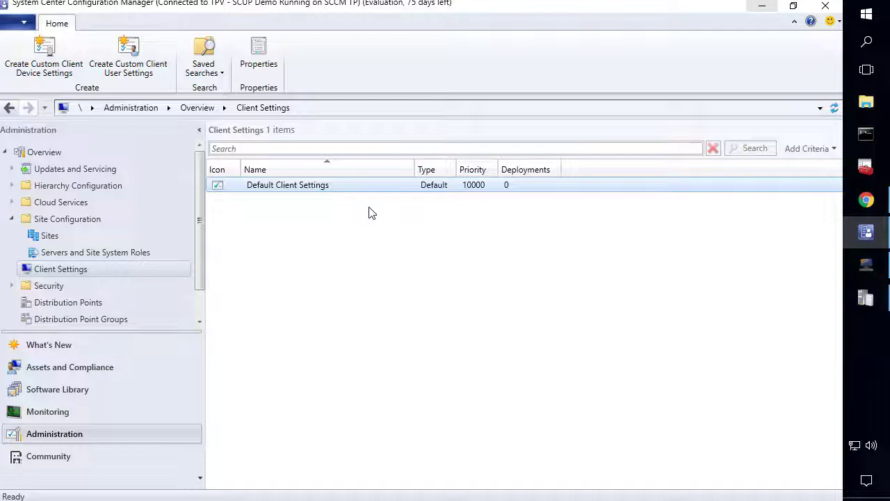
{"action": "left_click", "coordinate": [855, 298]}
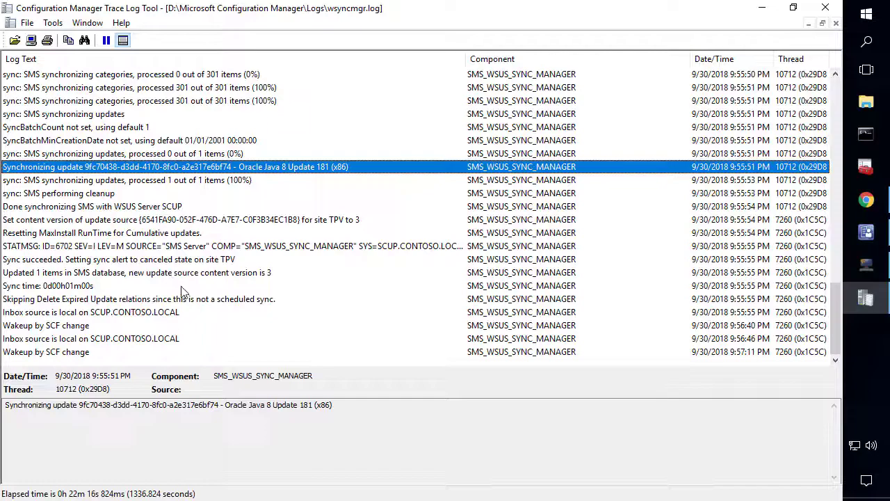
Find the newest log lines on the WSUS signing certificate and select the thumbprint lookup entry
{"action": "key", "text": "End"}
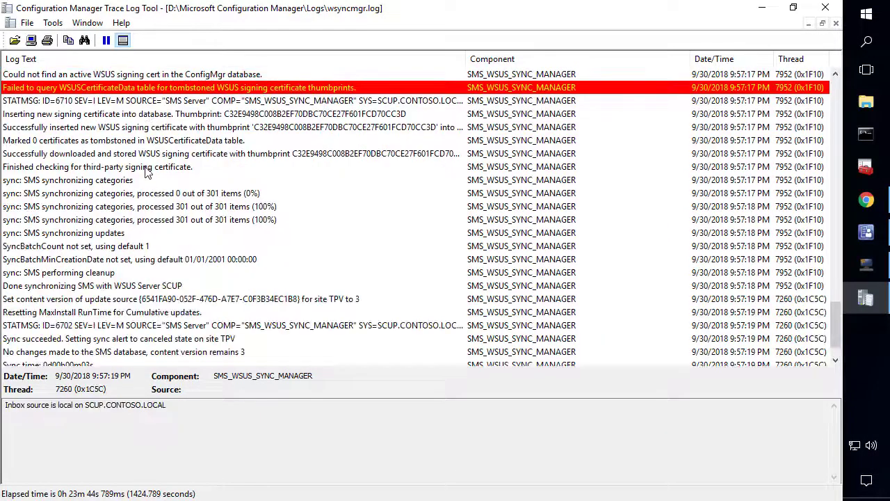
{"action": "scroll", "coordinate": [167, 251], "scroll_direction": "up", "scroll_amount": 4}
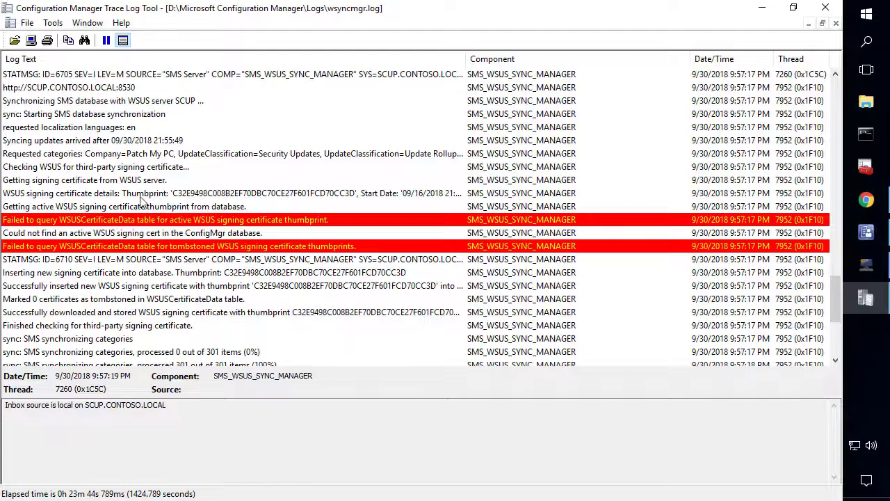
{"action": "left_click", "coordinate": [141, 198]}
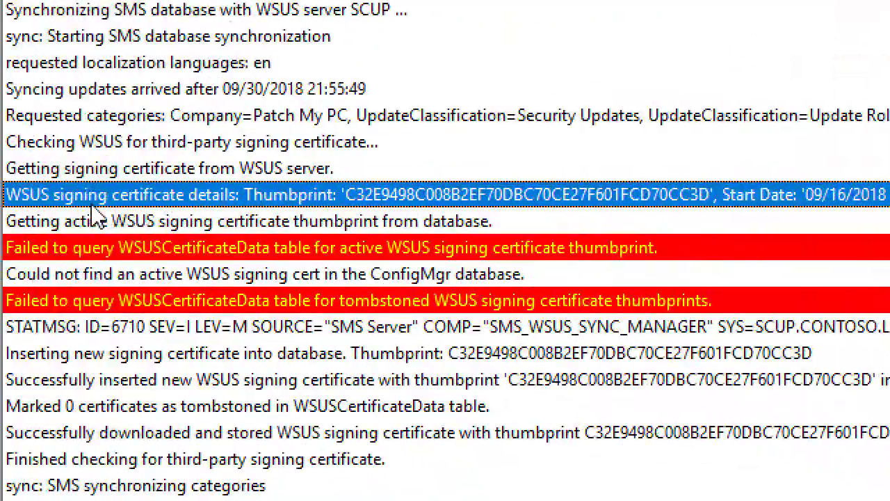
{"action": "left_click", "coordinate": [87, 223]}
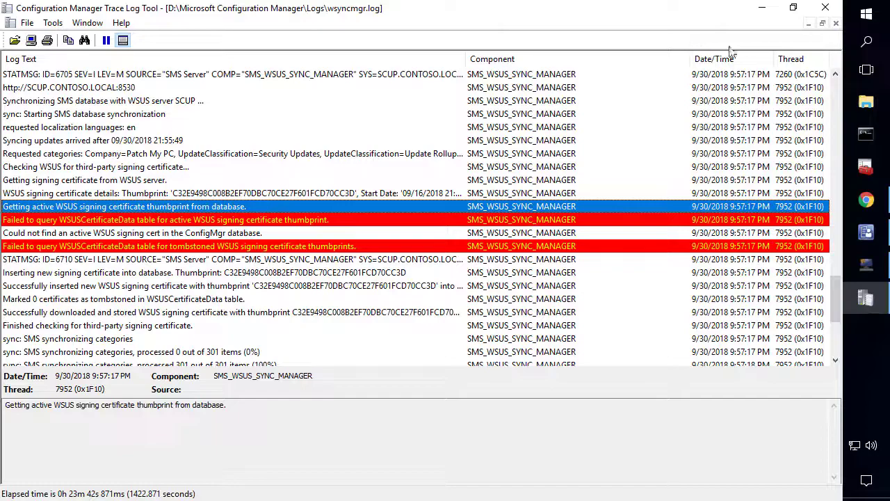
Review the TPV site's Third Party Updates certificate settings, then go to All Software Updates
{"action": "left_click", "coordinate": [762, 7]}
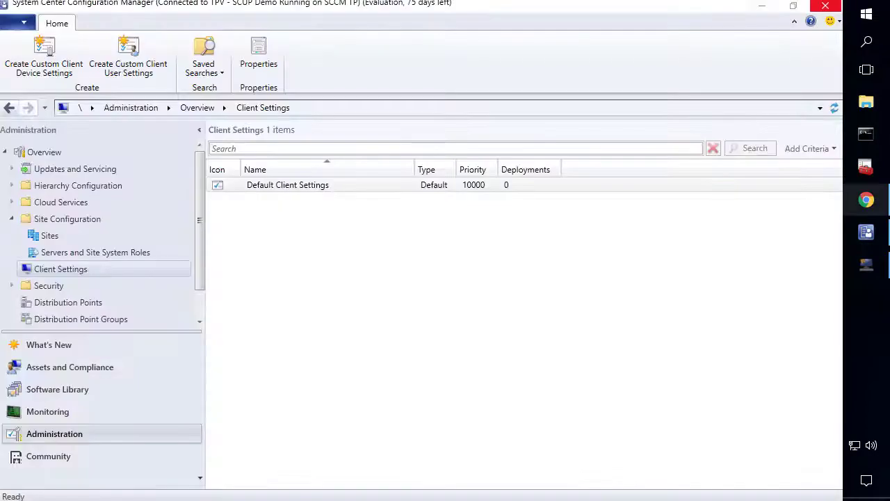
{"action": "left_click", "coordinate": [49, 235]}
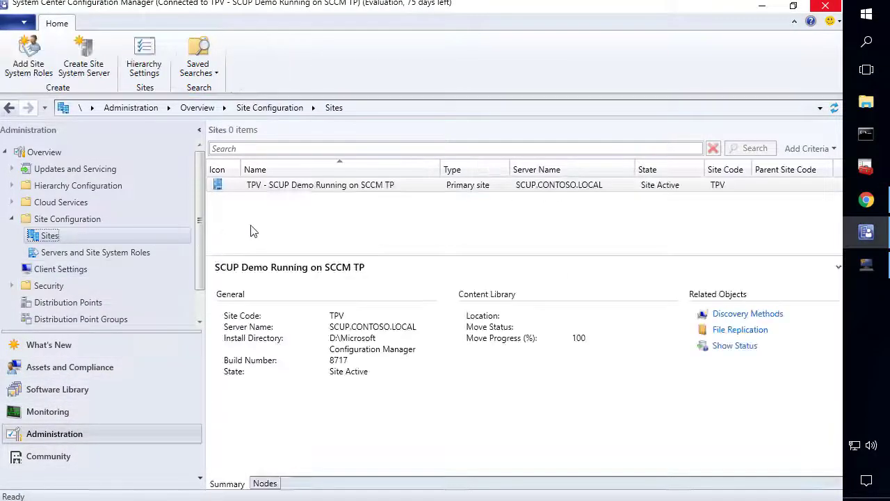
{"action": "left_click", "coordinate": [275, 185]}
{"action": "right_click", "coordinate": [275, 189]}
{"action": "mouse_move", "coordinate": [260, 372]}
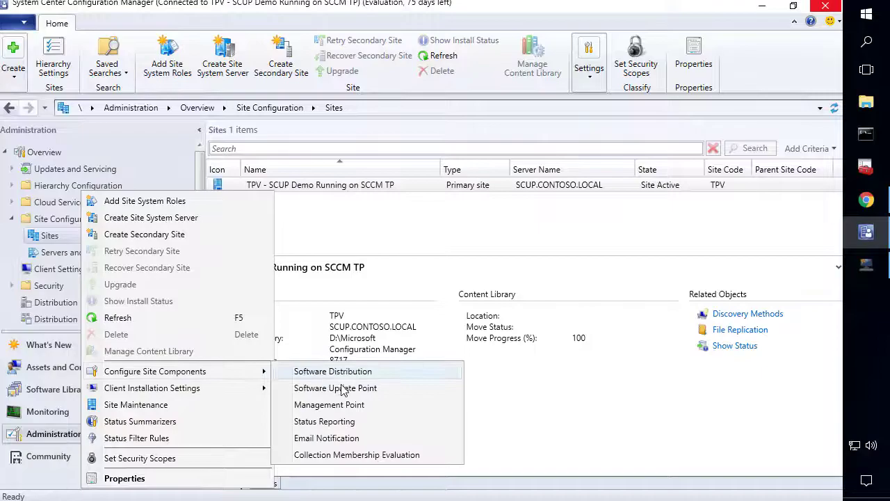
{"action": "left_click", "coordinate": [350, 388]}
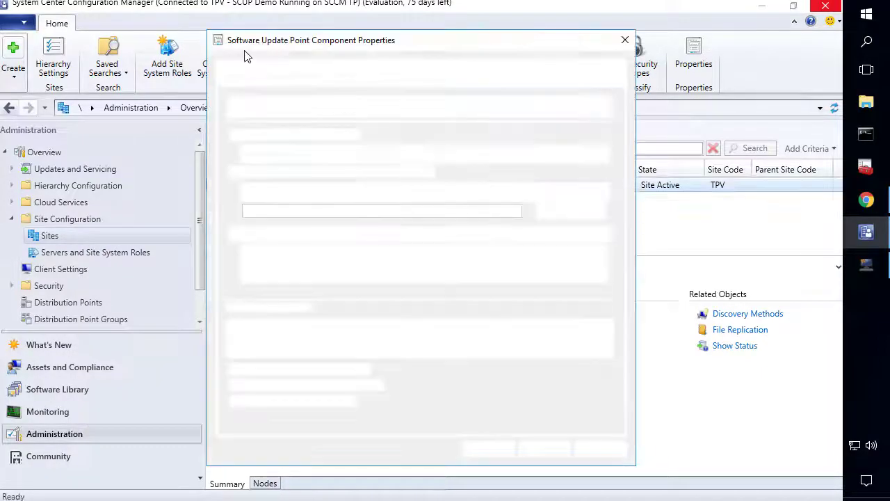
{"action": "left_click", "coordinate": [253, 68]}
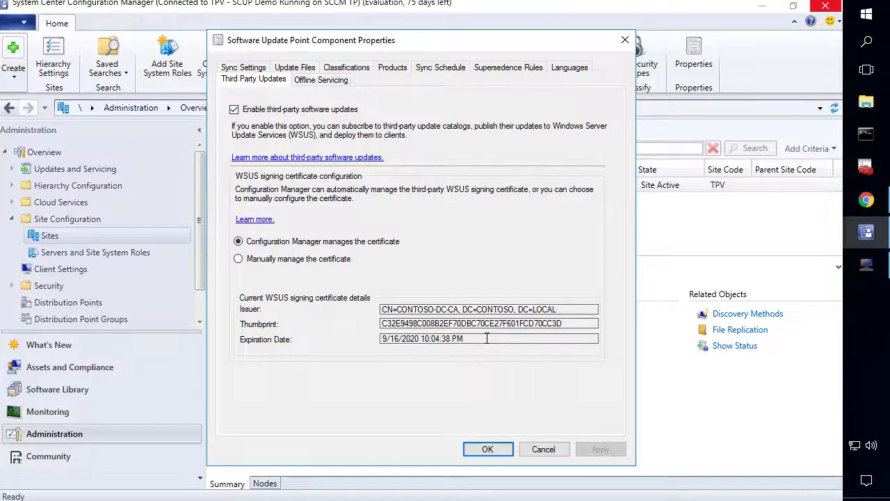
{"action": "left_click", "coordinate": [487, 451]}
{"action": "left_click", "coordinate": [38, 389]}
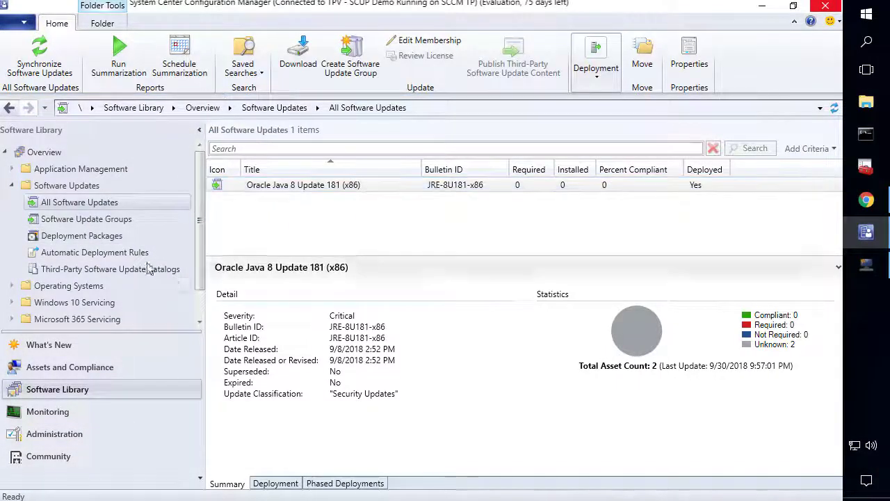
Run the Patch My PC Updates automatic deployment rule now
{"action": "left_click", "coordinate": [100, 253]}
{"action": "left_click", "coordinate": [320, 186]}
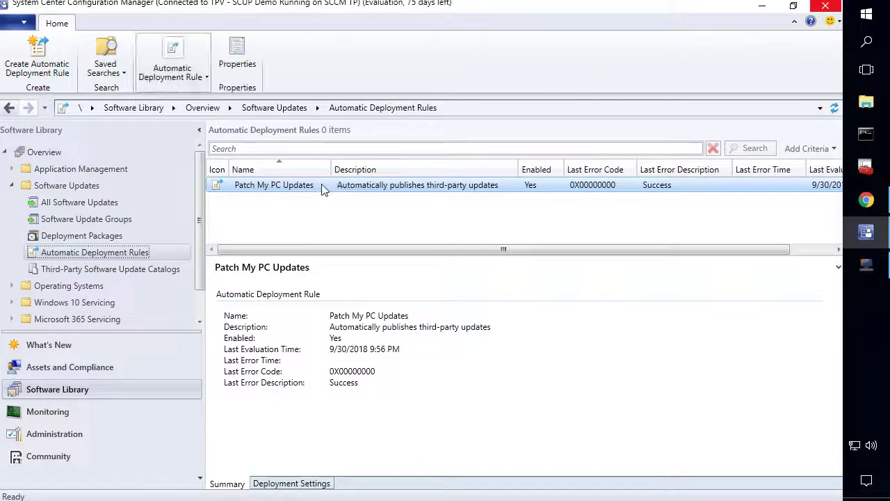
{"action": "right_click", "coordinate": [320, 185]}
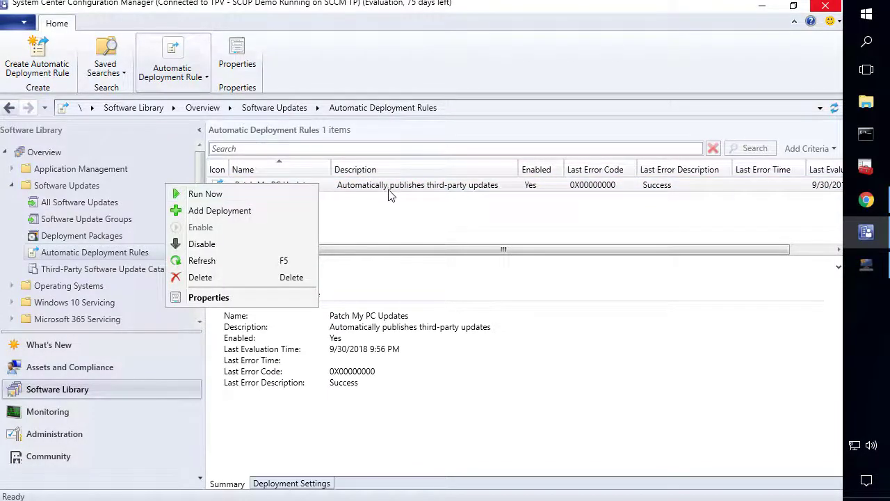
{"action": "left_click", "coordinate": [184, 194]}
Open the Patch My PC Updates software update group and widen the Title column to show full update names
{"action": "left_click", "coordinate": [101, 220]}
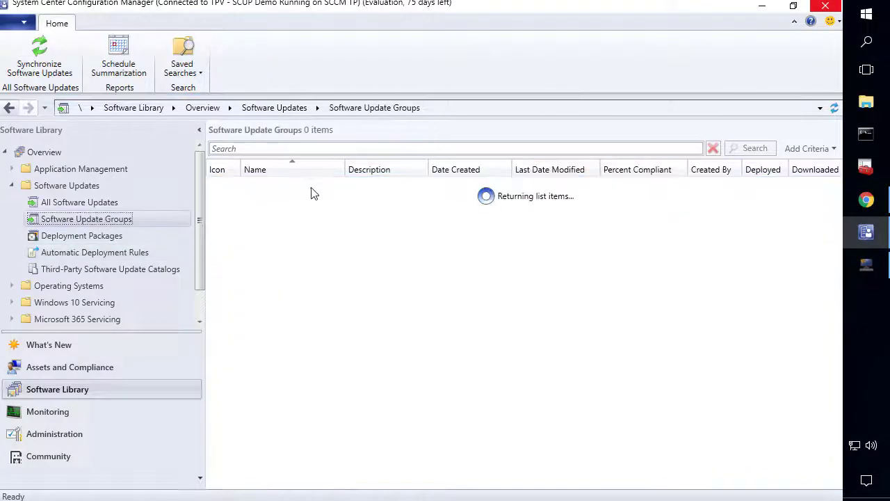
{"action": "left_click", "coordinate": [316, 187]}
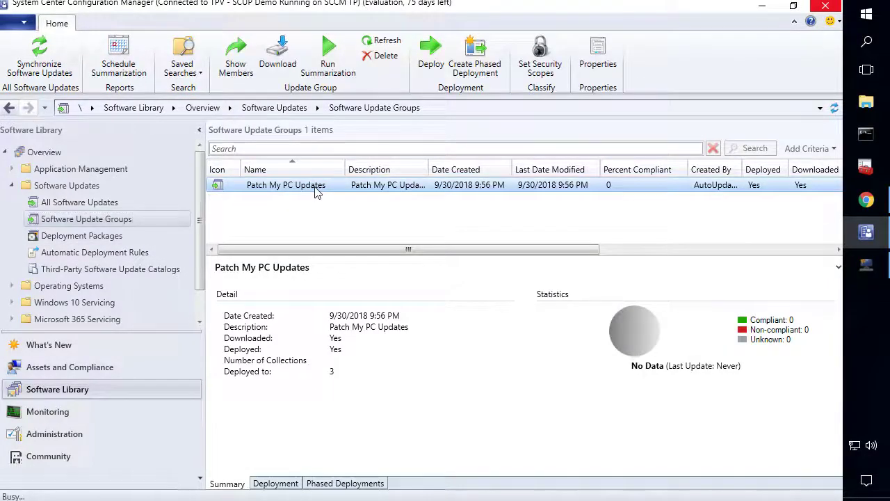
{"action": "double_click", "coordinate": [315, 191]}
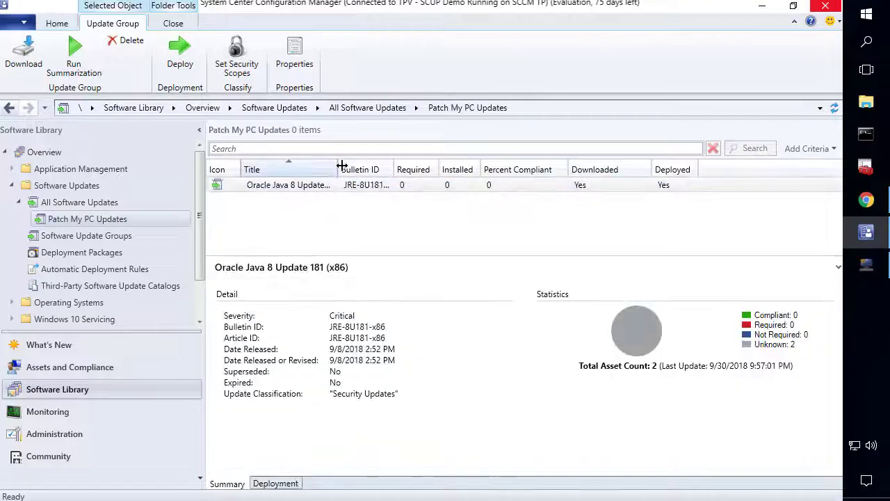
{"action": "left_click_drag", "start_coordinate": [339, 169], "coordinate": [410, 170]}
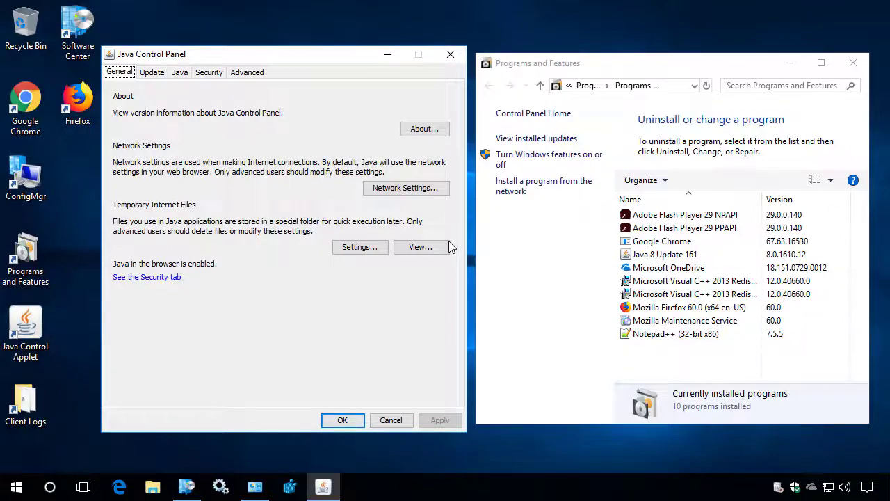
Confirm Java 8 Update 161 is installed in Programs and Features, then return to Software Center
{"action": "left_click", "coordinate": [185, 487]}
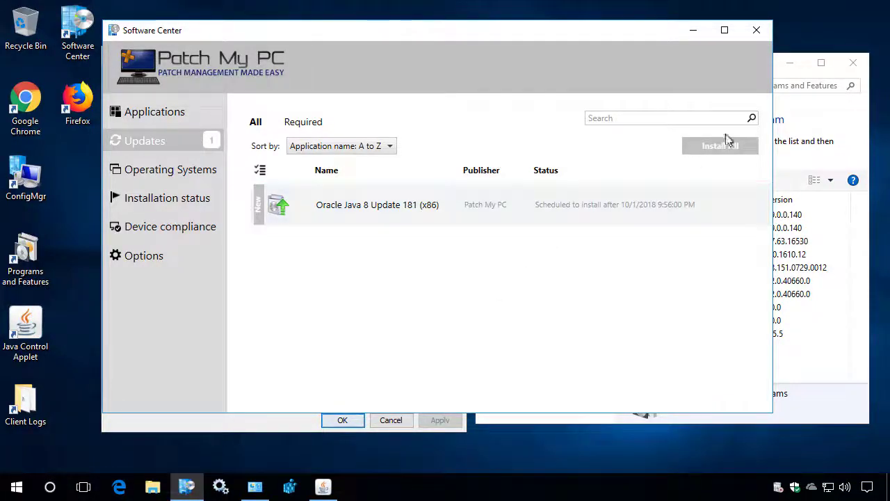
{"action": "left_click", "coordinate": [833, 117]}
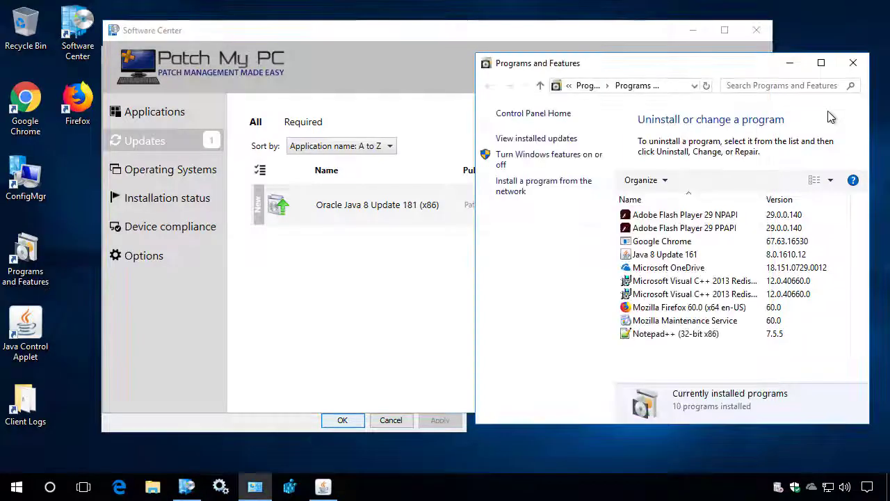
{"action": "left_click", "coordinate": [680, 257]}
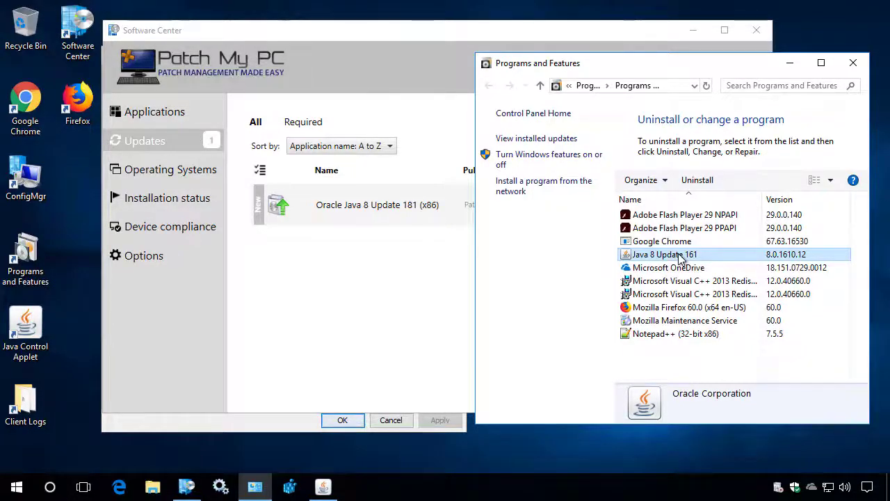
{"action": "left_click", "coordinate": [397, 300]}
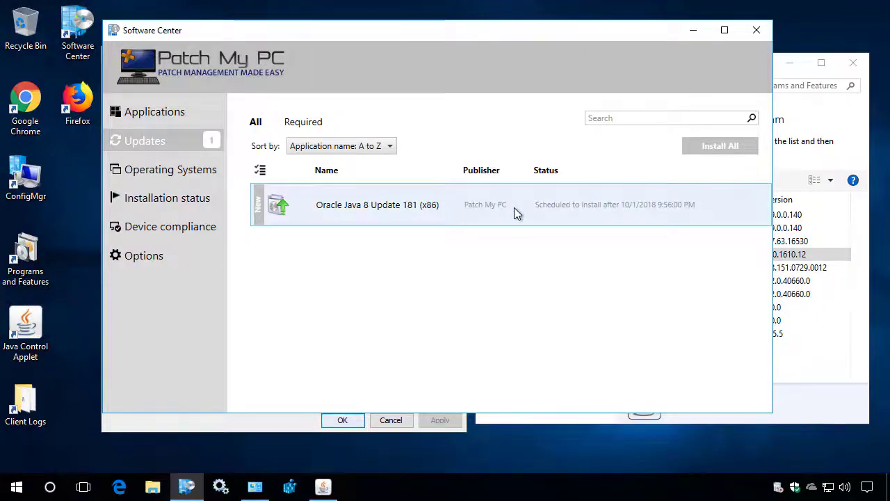
Install Oracle Java 8 Update 181 (x86) from Software Center and return to check its status
{"action": "left_click", "coordinate": [487, 204]}
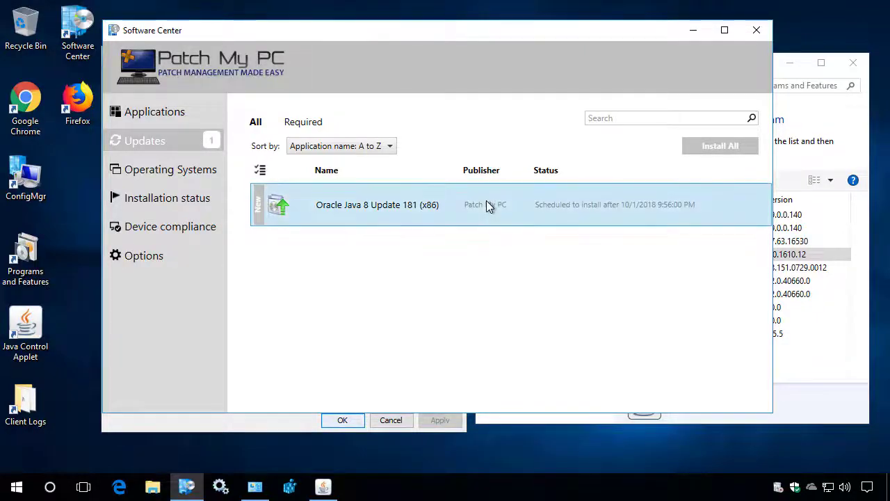
{"action": "left_click", "coordinate": [368, 212]}
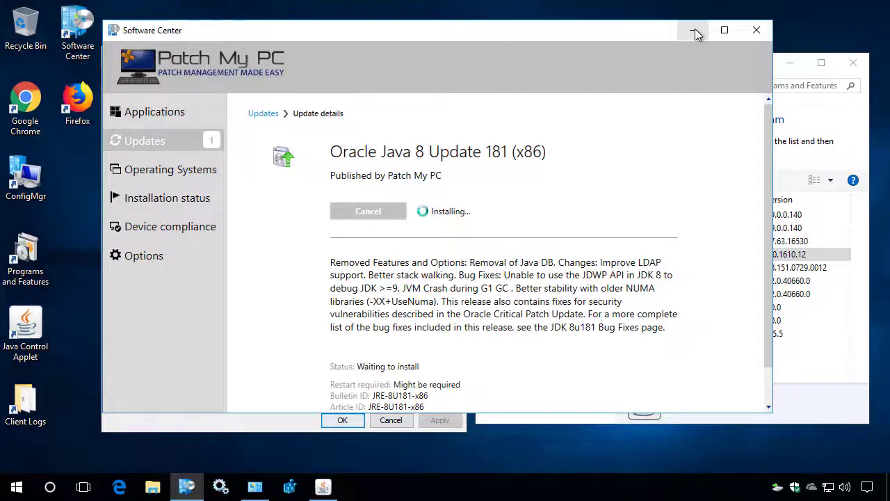
{"action": "left_click", "coordinate": [695, 31]}
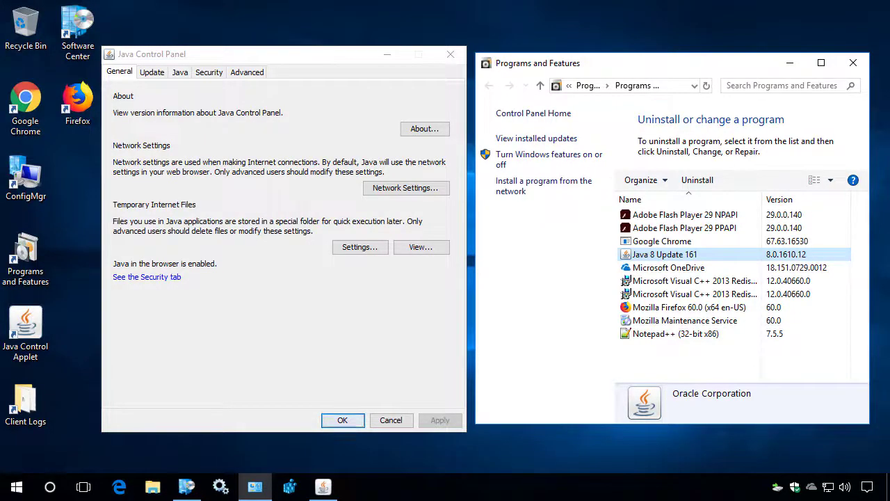
{"action": "left_click", "coordinate": [152, 73]}
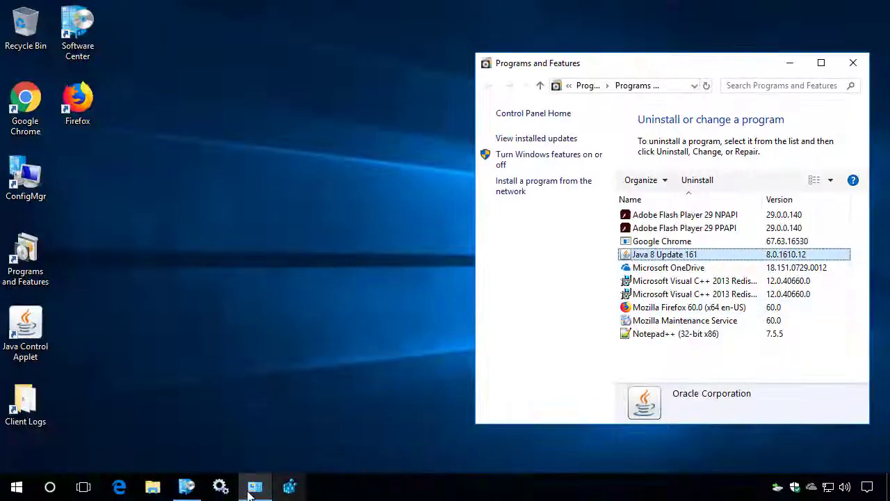
{"action": "left_click", "coordinate": [186, 486]}
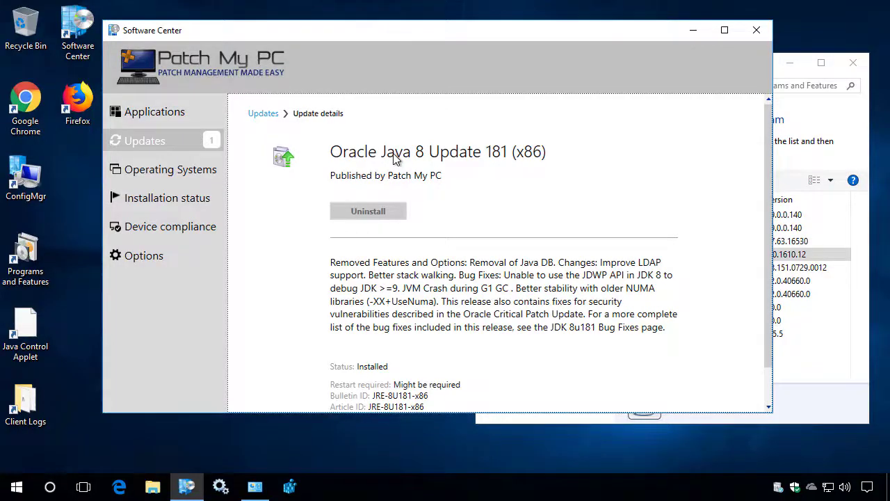
Refresh Programs and Features, select Java 8 Update 181 (8.0.1810.13), and check the Java Control Panel
{"action": "left_click", "coordinate": [693, 30]}
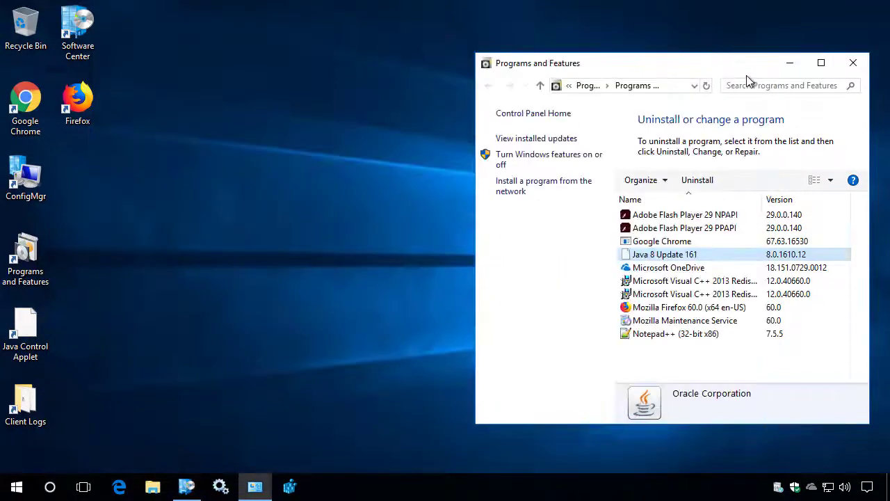
{"action": "left_click", "coordinate": [706, 85]}
{"action": "left_click", "coordinate": [678, 257]}
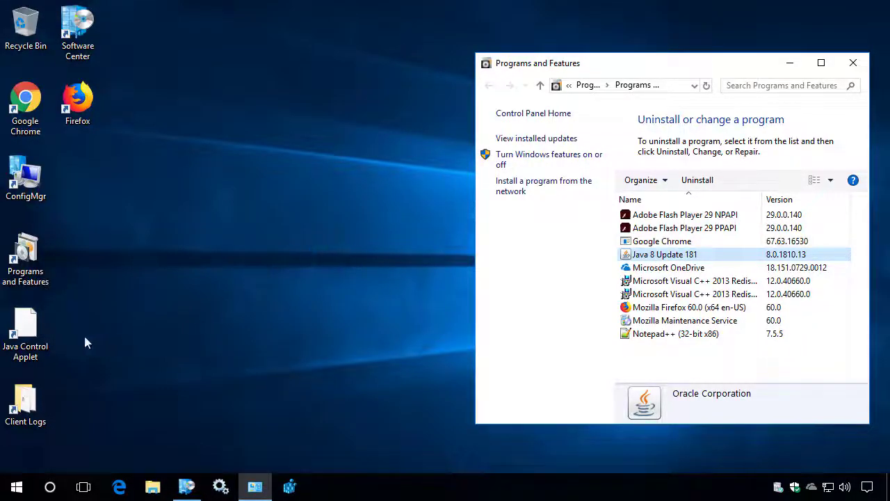
{"action": "double_click", "coordinate": [35, 336]}
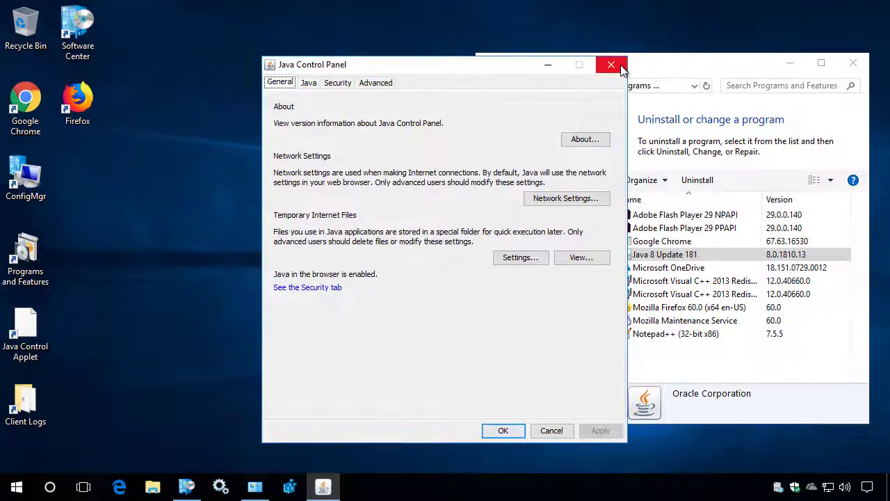
{"action": "left_click", "coordinate": [619, 66]}
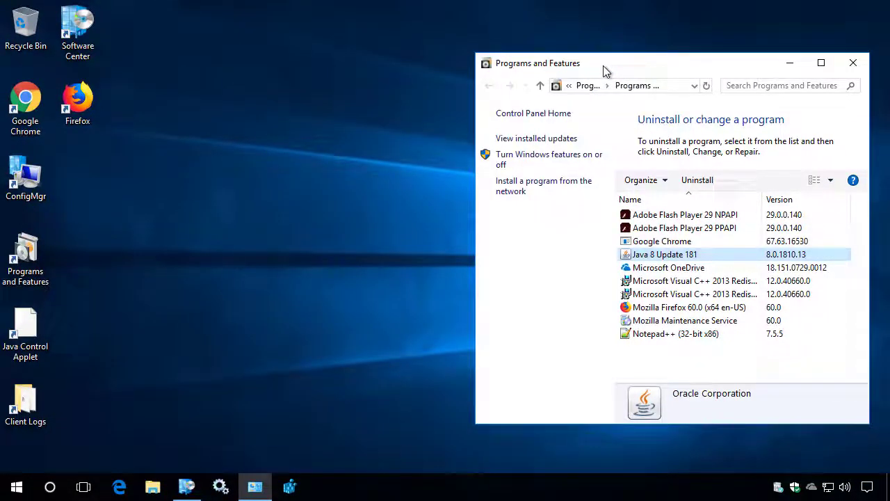